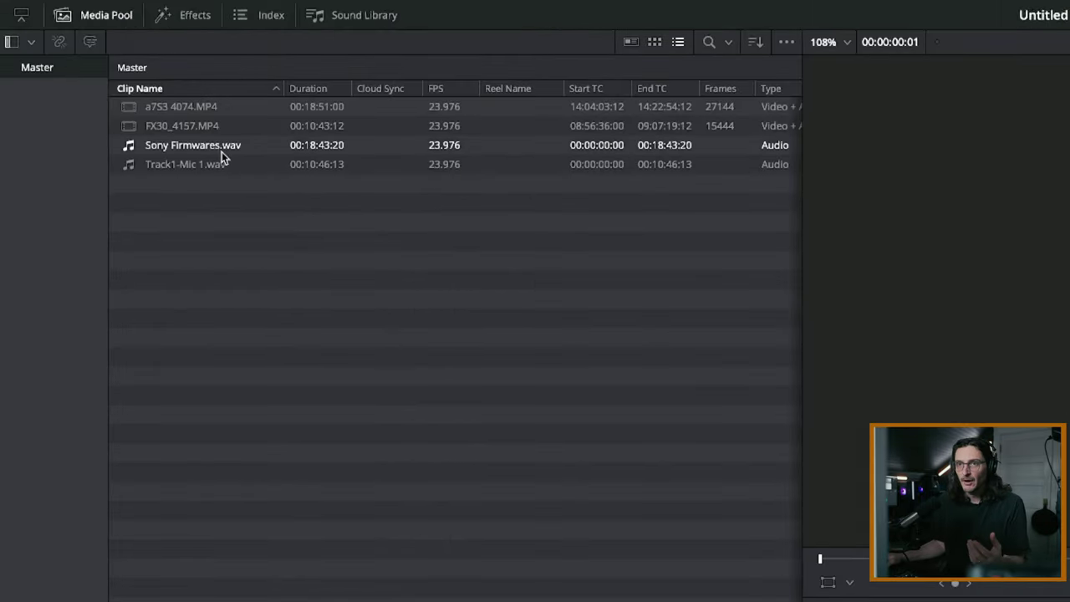
- Auto-sync a7S3 4074.MP4 with Sony Firmwares.wav based on waveform
ctrl+click(180, 93)
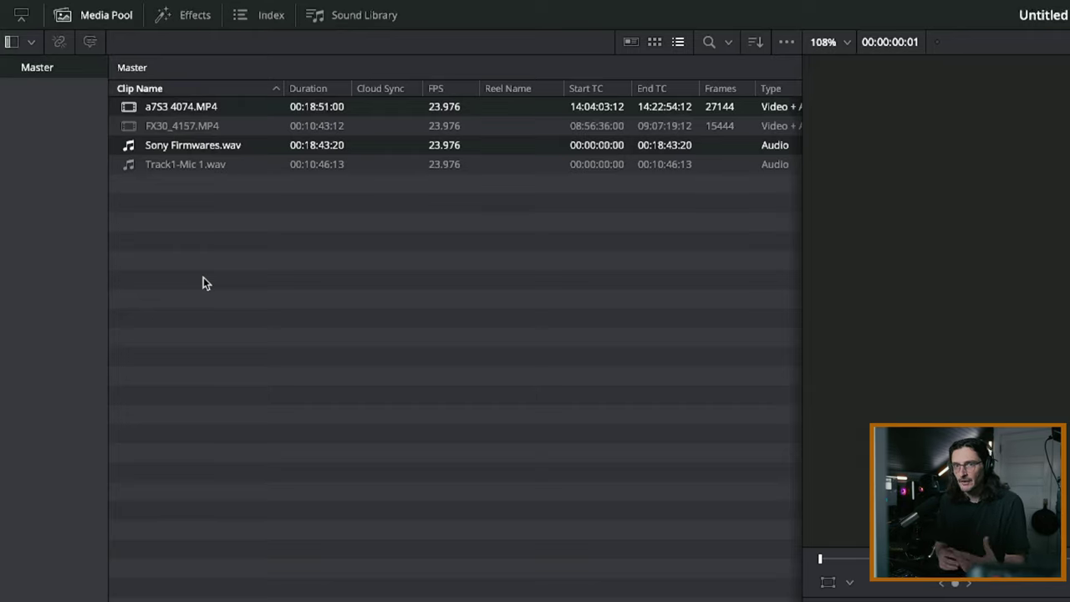
right_click(131, 146)
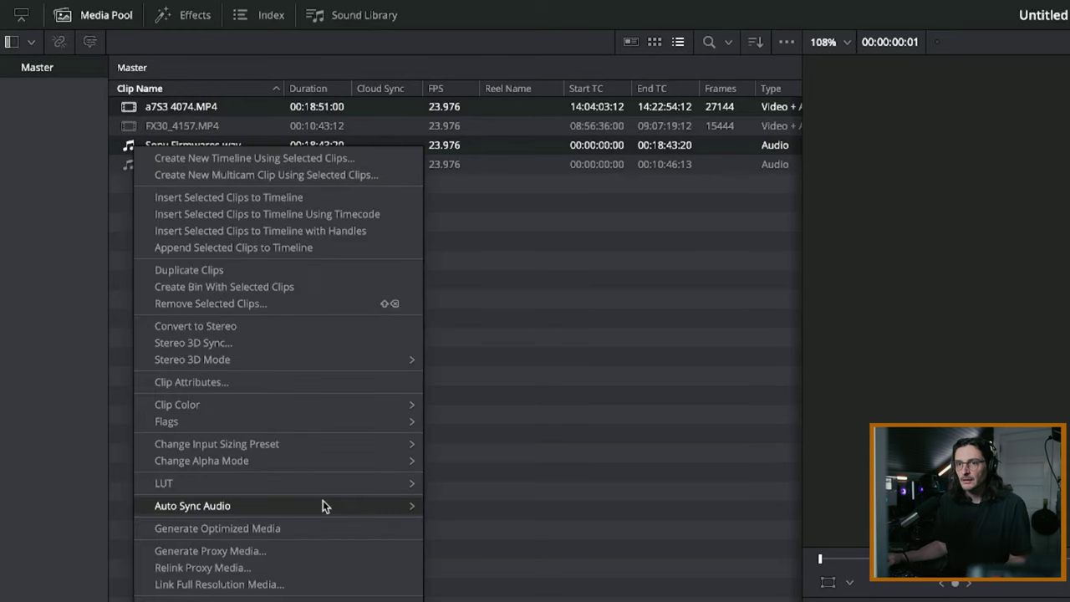
mouse_move(411, 507)
click(541, 533)
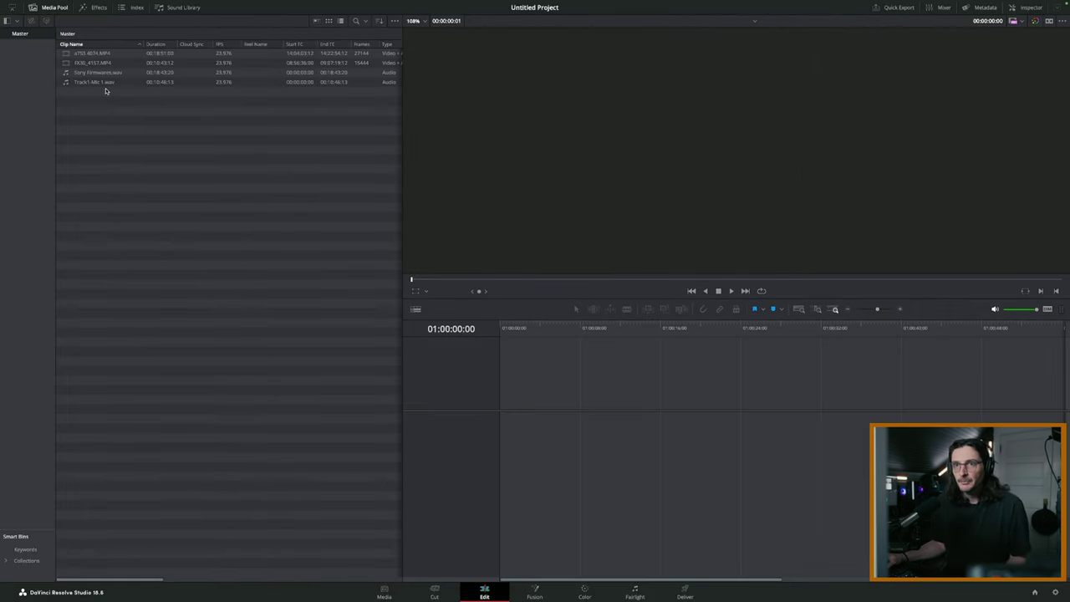
- Run Transcribe Audio on FX30_4157.MP4 from the Media Pool toolbar
click(77, 65)
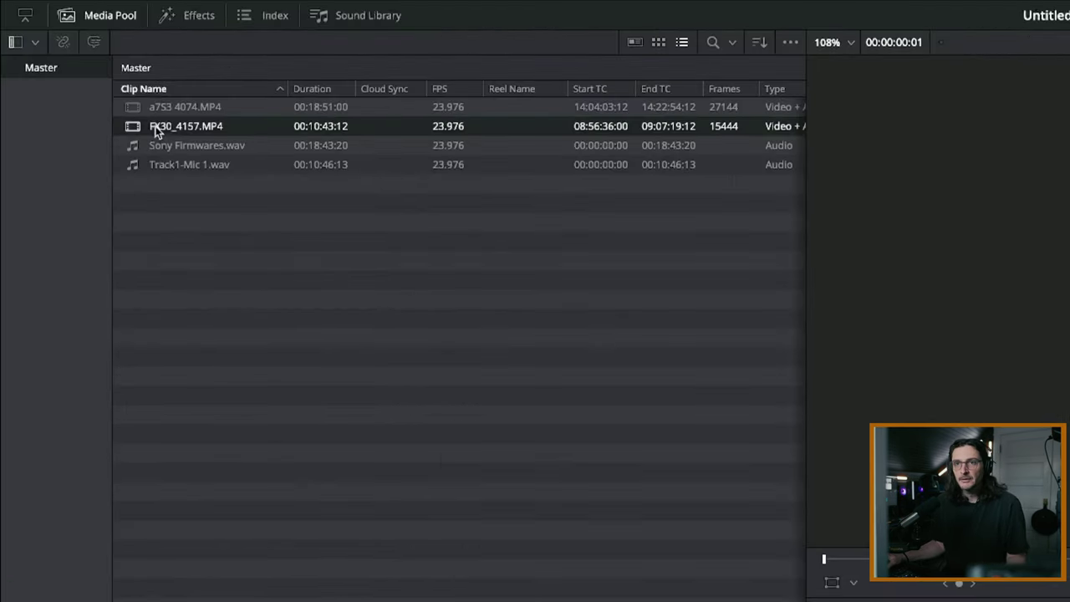
click(96, 45)
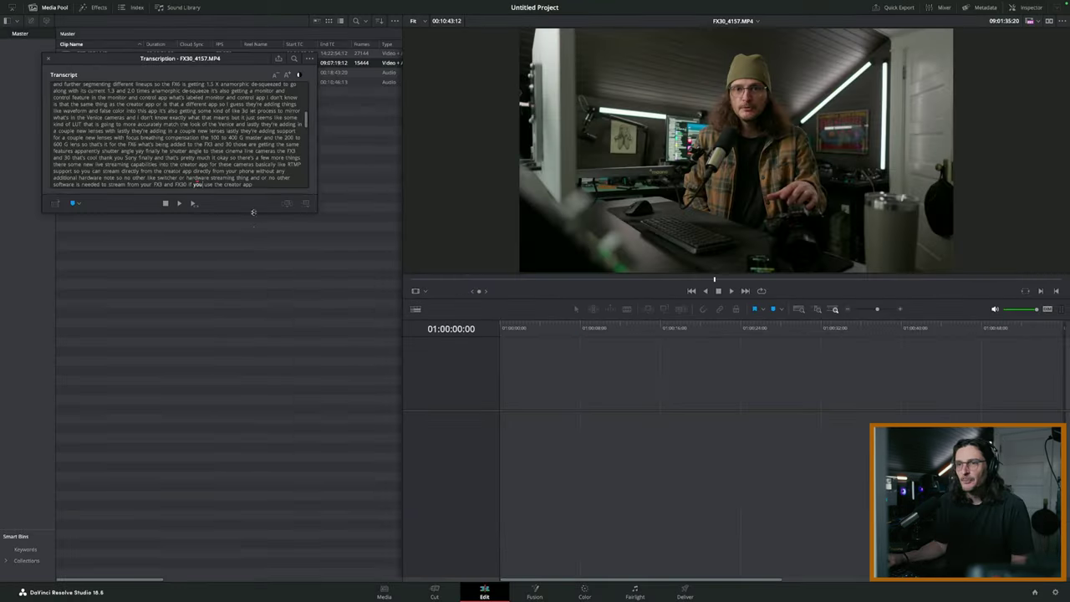
- Make the transcript window taller and wider, and shift it slightly right
drag(256, 213, 257, 537)
drag(244, 62, 302, 64)
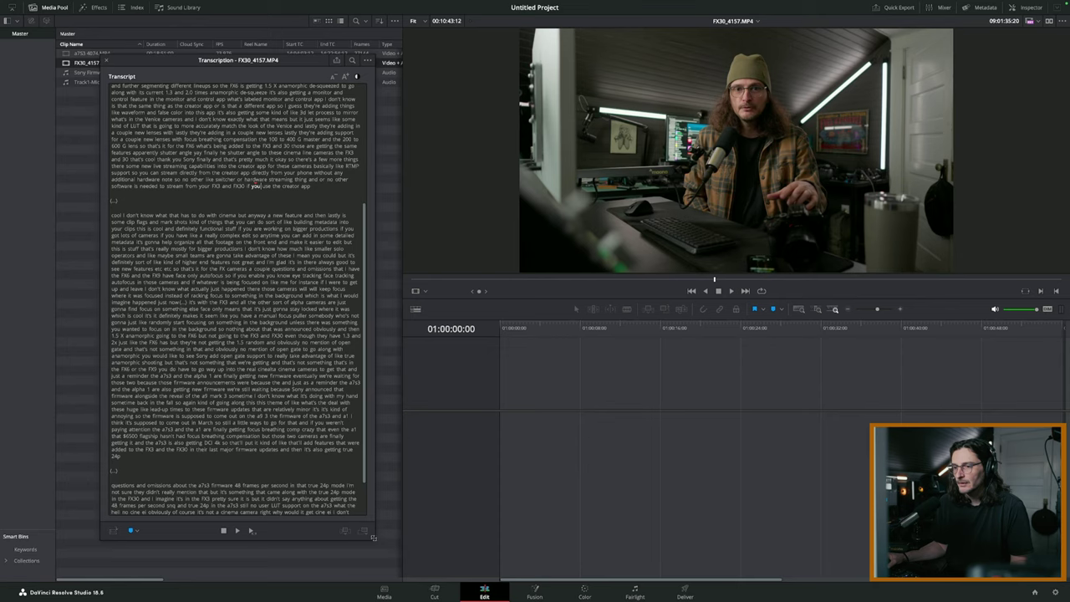
drag(373, 539, 606, 544)
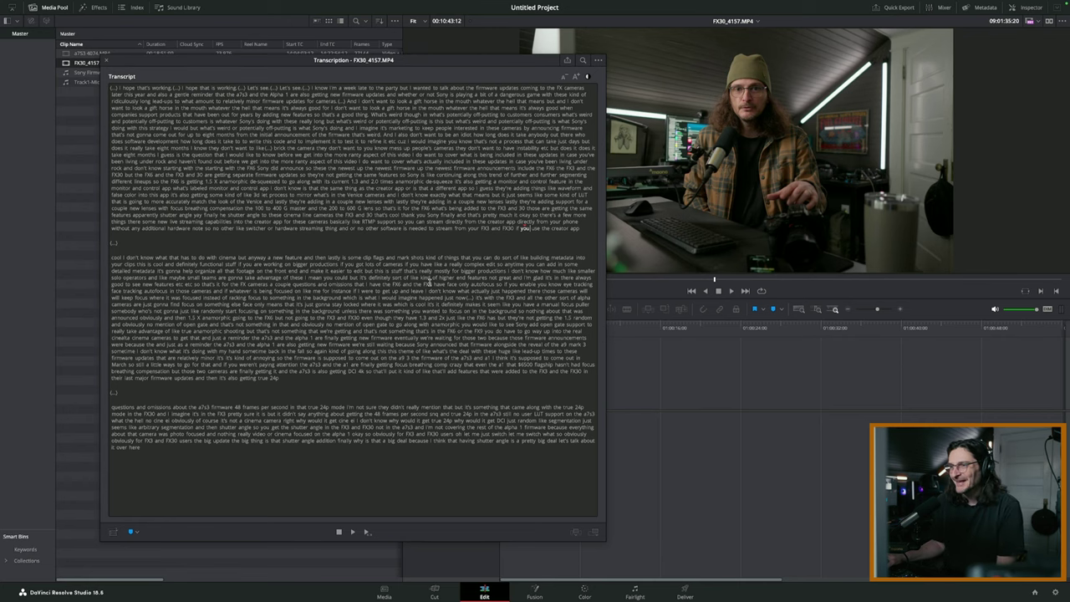
- Try the A-/A+ text sizes and contrast toggle, then highlight the FX6, FX3 and FX30 firmware passage
click(565, 77)
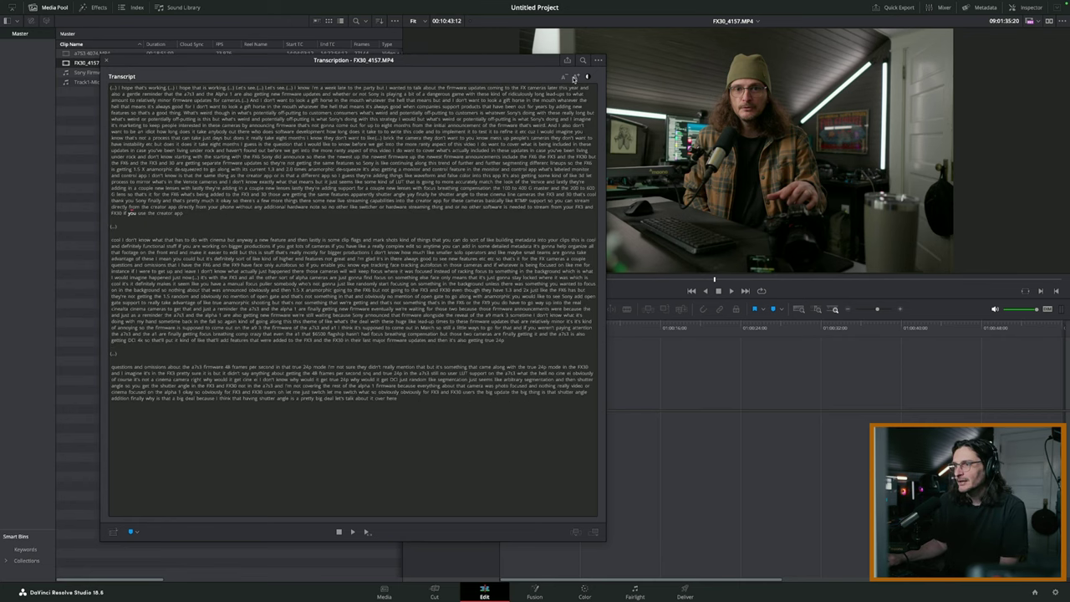
click(575, 76)
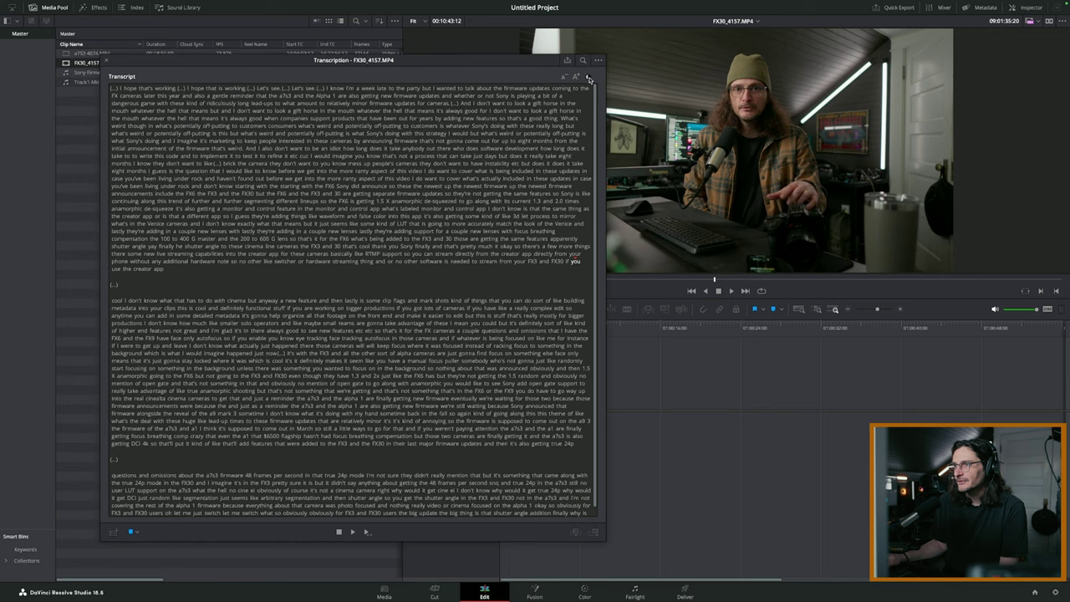
click(589, 77)
click(589, 77)
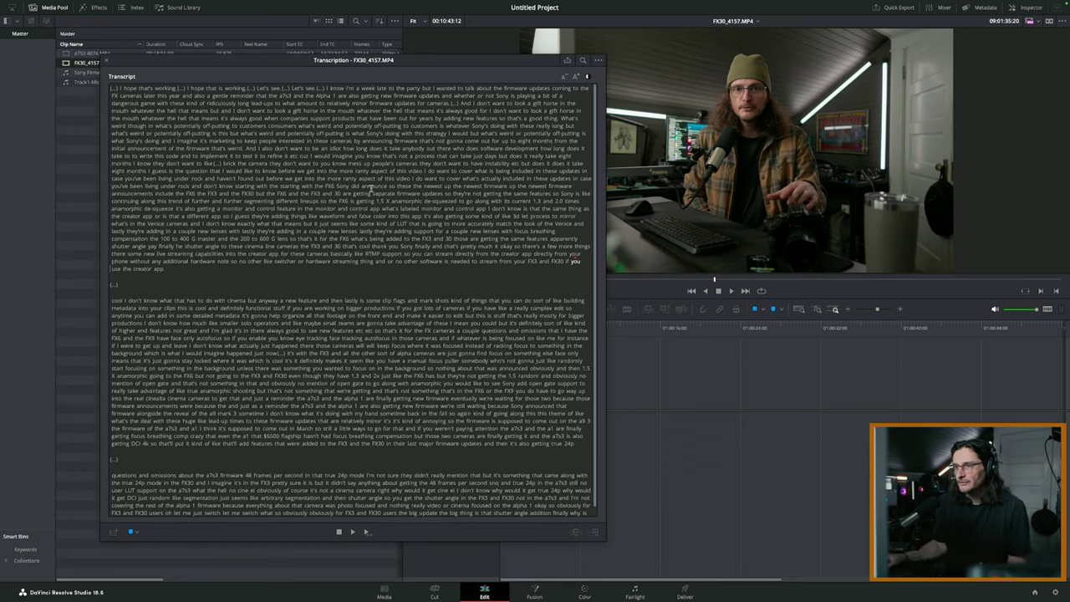
drag(390, 194, 255, 179)
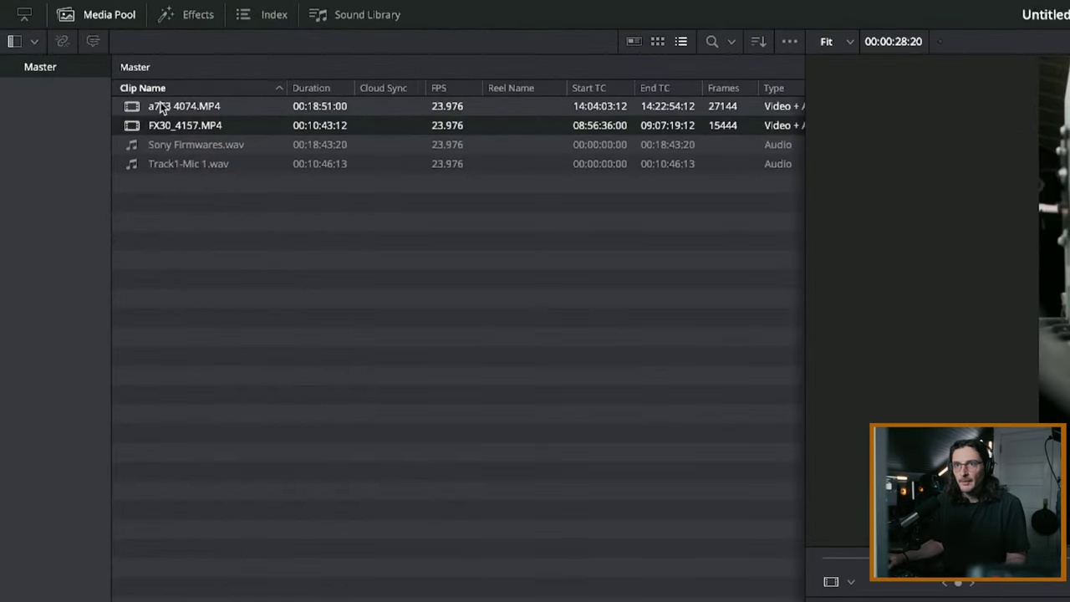
- Transcribe a7S3 4074.MP4 via Audio Transcription > Transcribe, then close its transcript
click(162, 109)
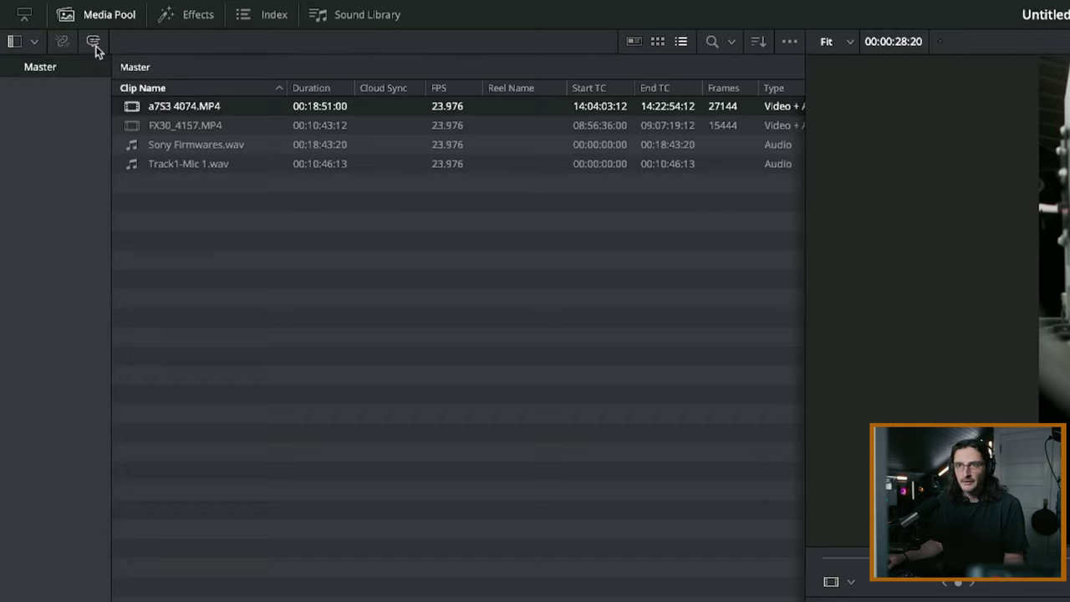
right_click(131, 107)
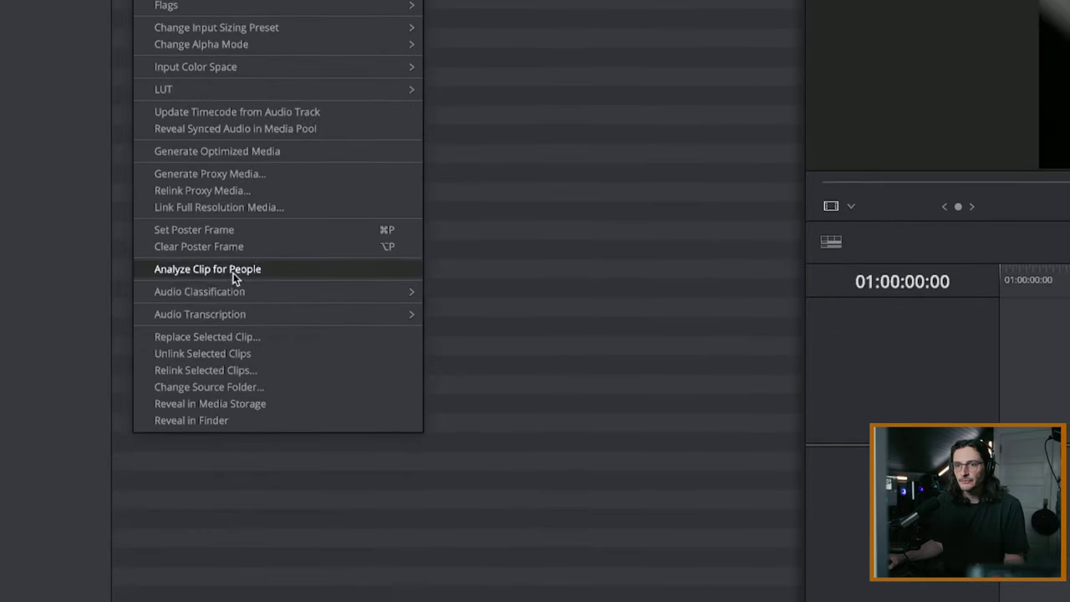
mouse_move(332, 468)
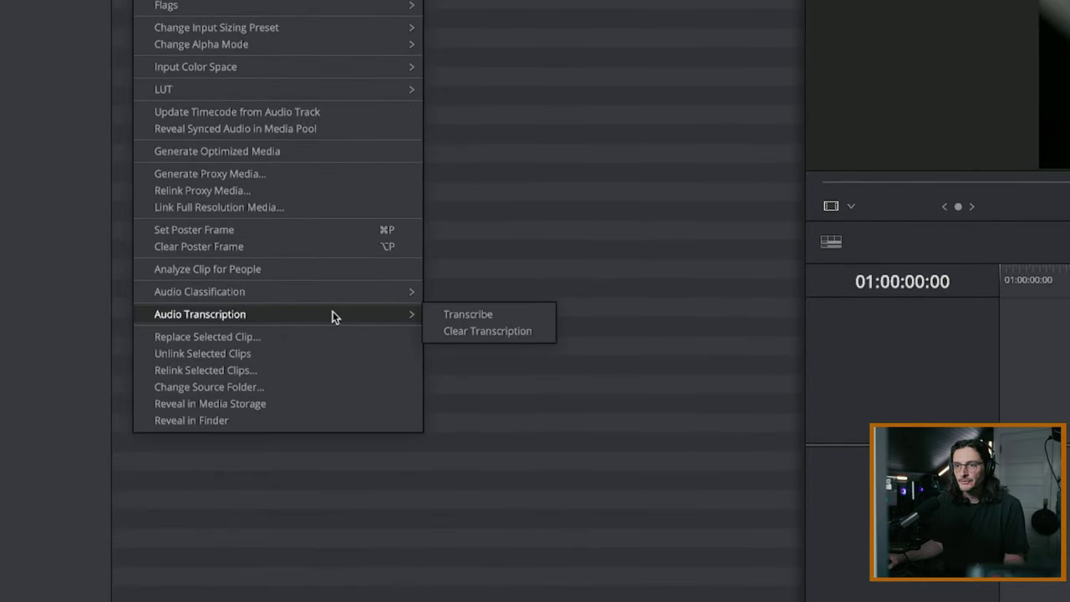
click(451, 320)
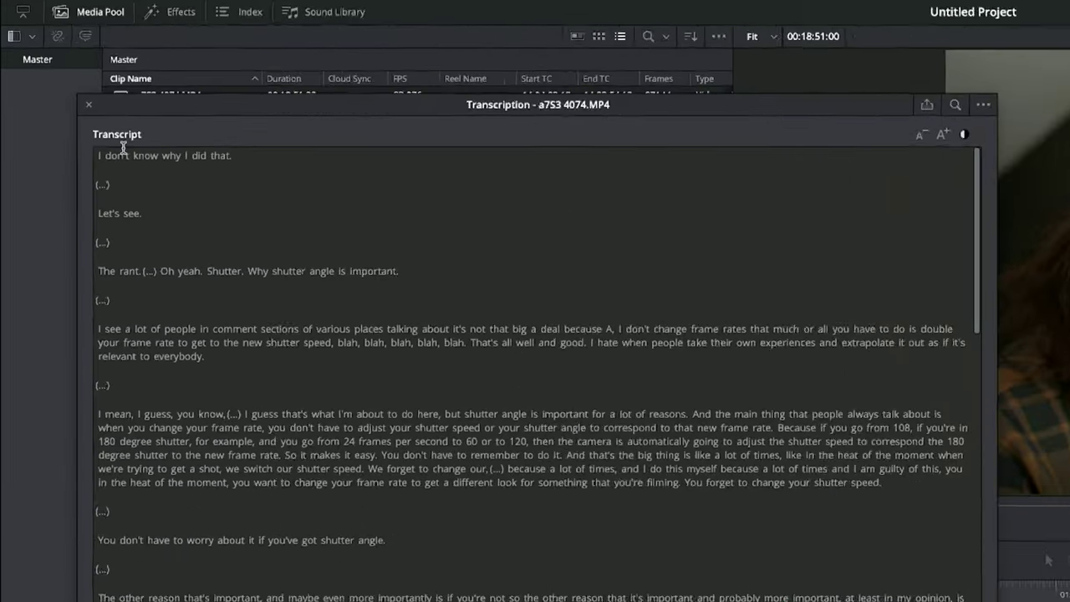
click(99, 115)
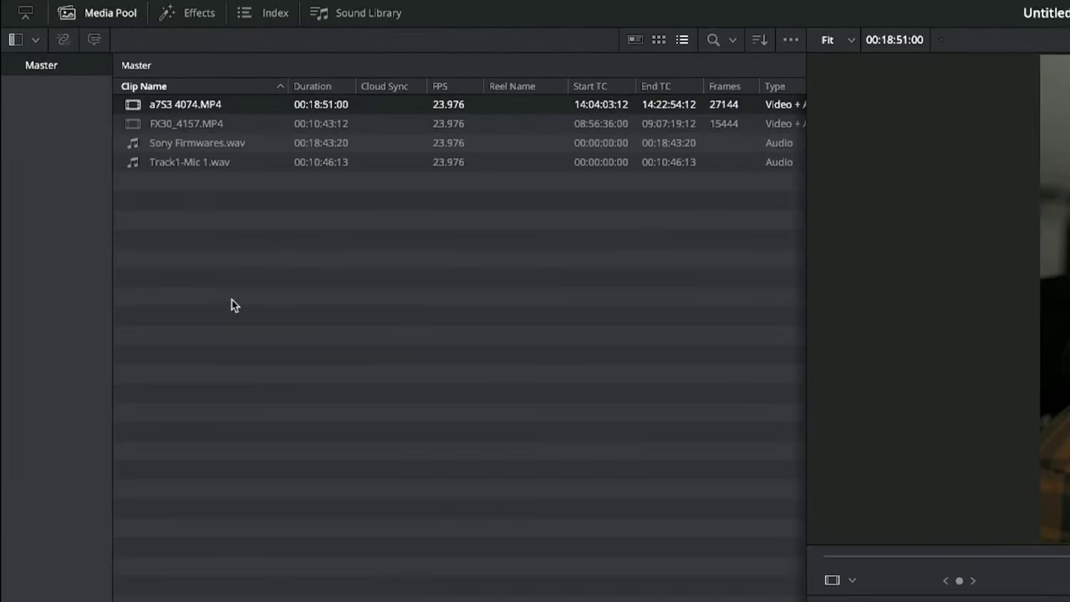
- Reopen the FX30_4157.MP4 transcript with Transcribe Audio, then close it again
click(159, 125)
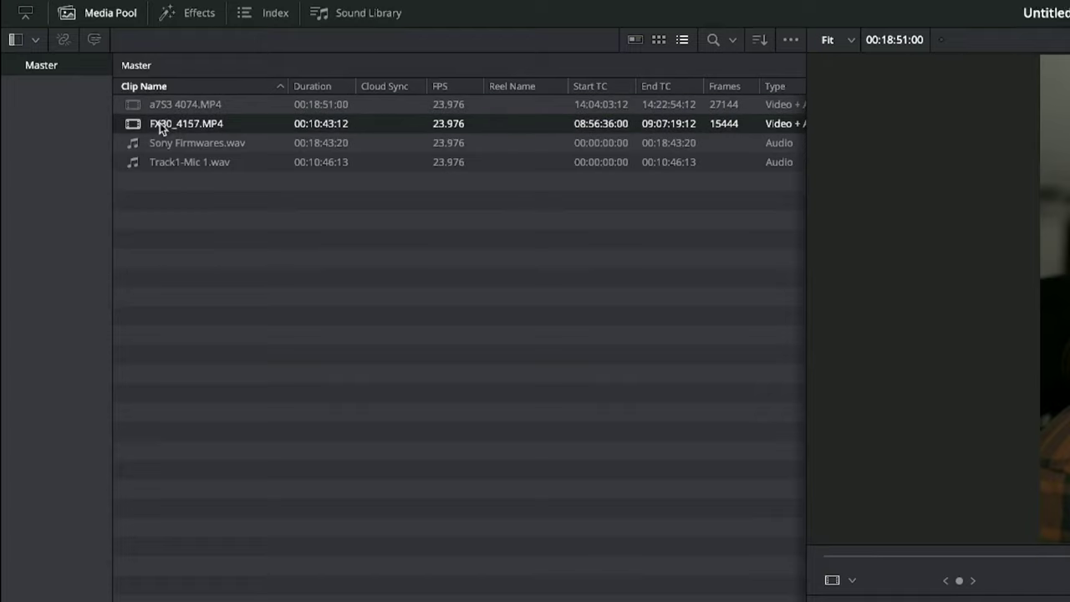
click(90, 40)
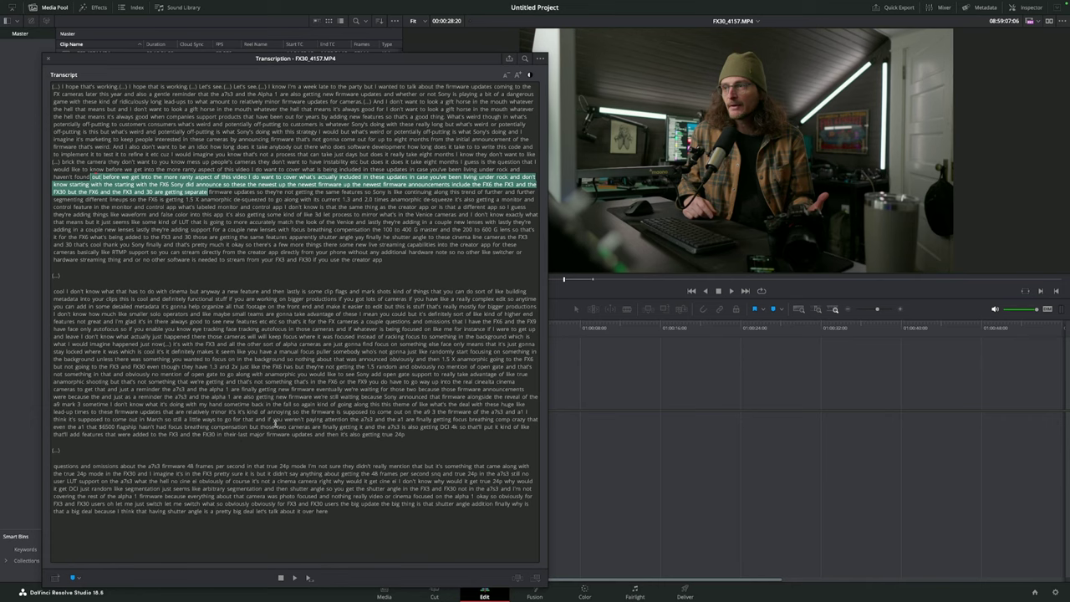
click(47, 60)
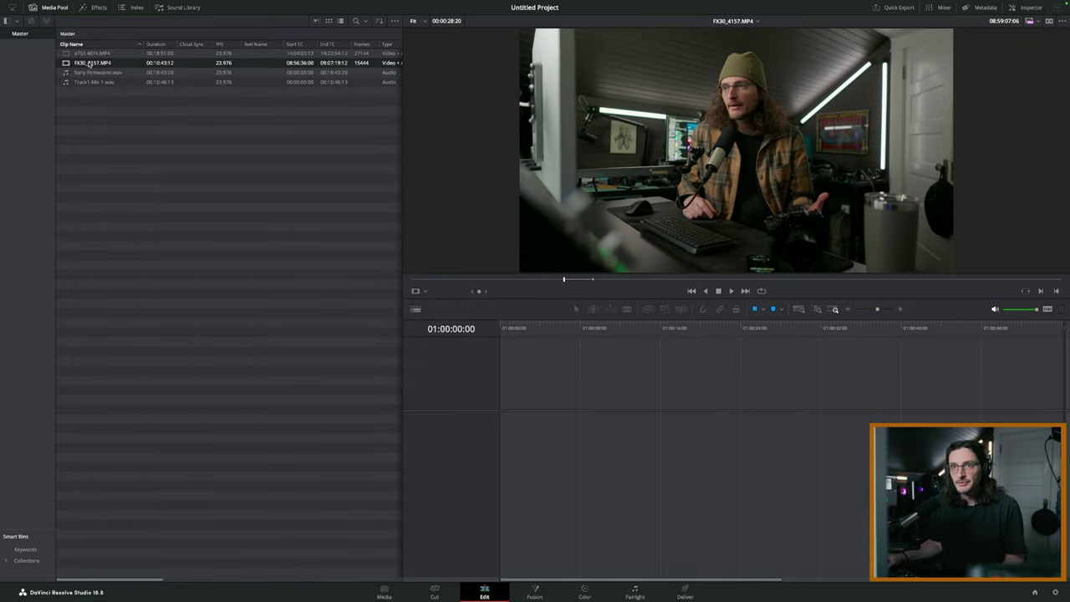
- Open the FX30 clip's Audio Transcription view listing both a7S3 4074 and FX30_4157
right_click(90, 64)
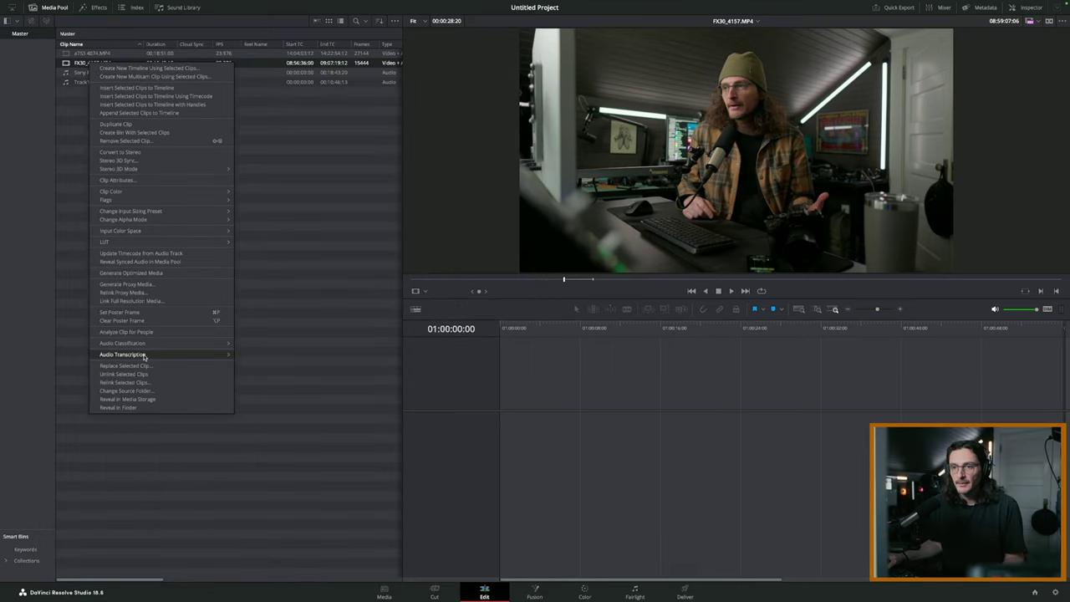
mouse_move(144, 356)
click(247, 361)
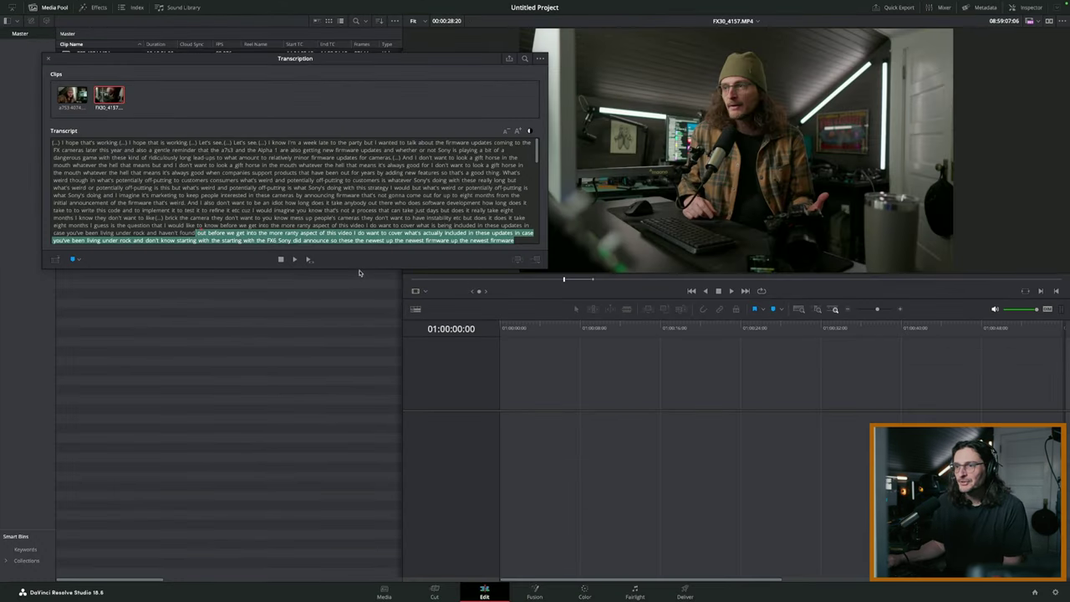
- Enlarge the Transcription window and compare the a7S3 4074 and FX30_4157 transcripts
drag(360, 272, 359, 481)
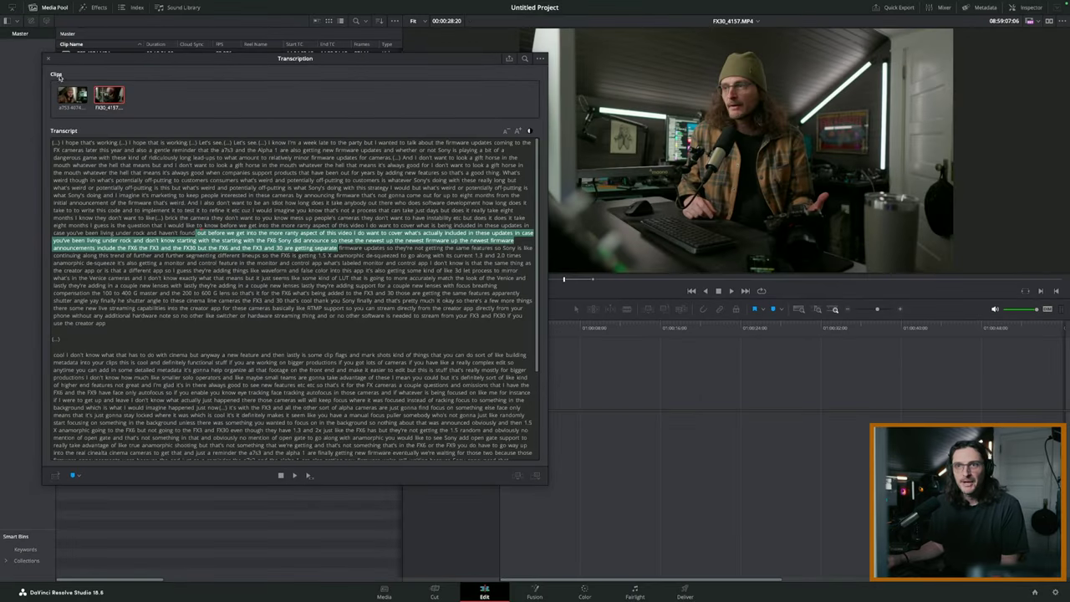
click(72, 94)
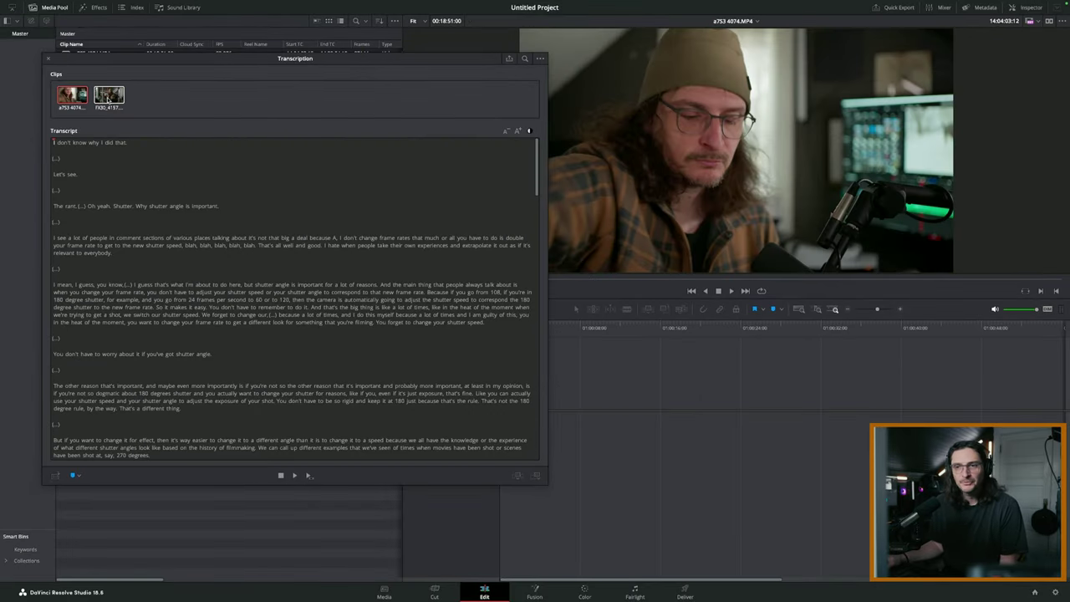
click(108, 94)
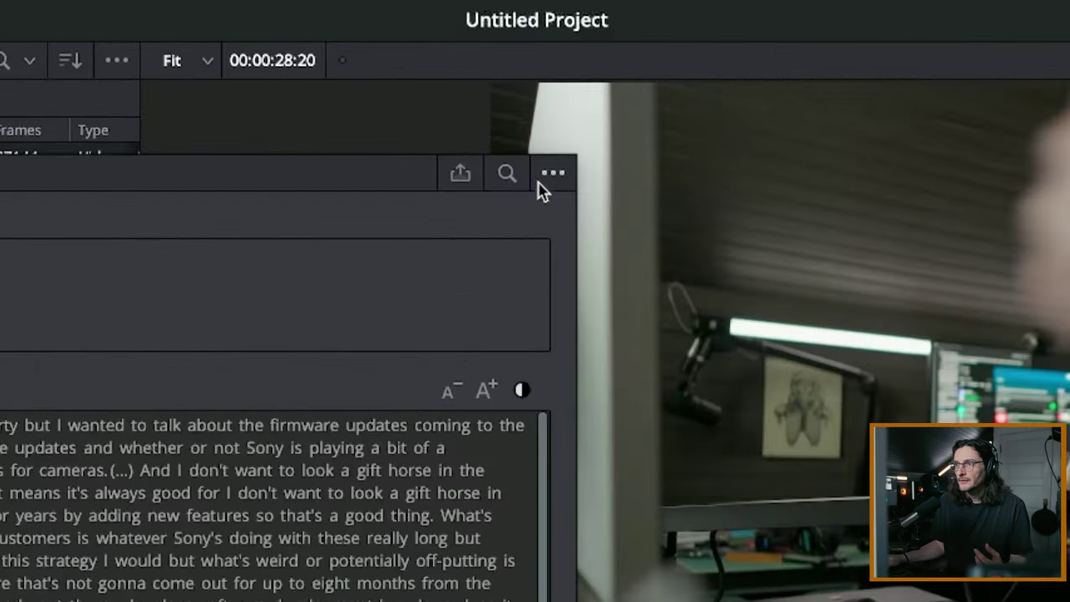
- Mark silent gaps with Remove Silent Portions, then highlight the whole first paragraph
click(540, 58)
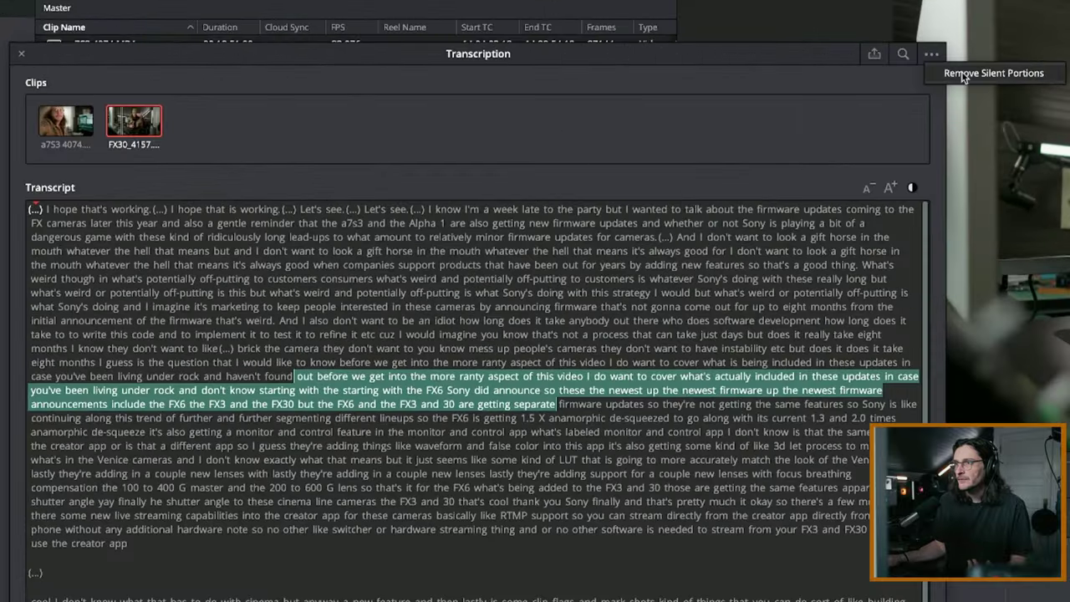
click(962, 75)
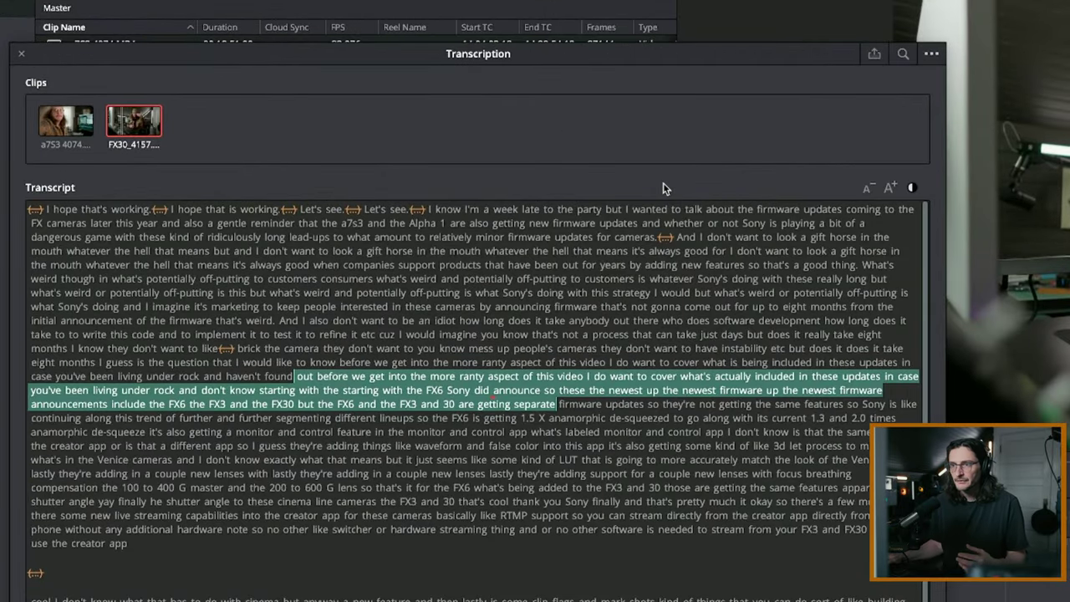
drag(177, 563, 14, 210)
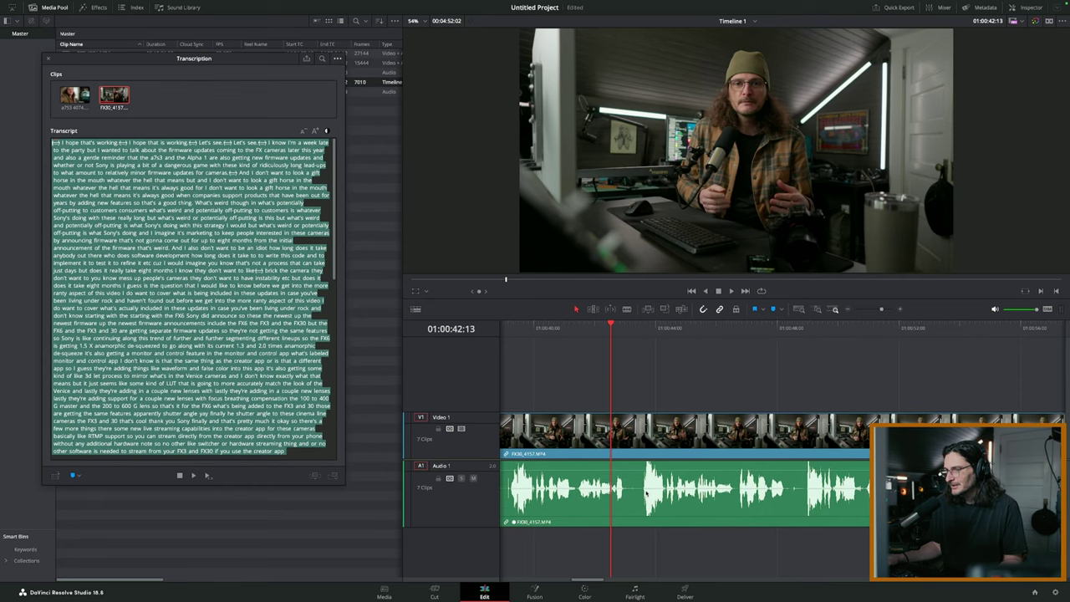
- Scroll the view right and back left
scroll(802, 374, right, 3)
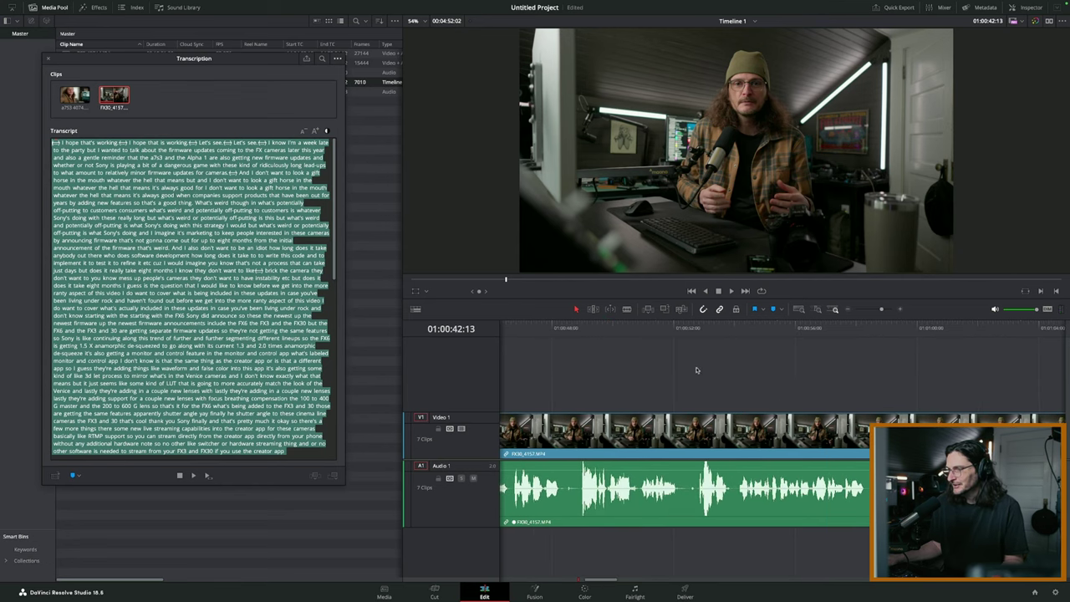
scroll(877, 381, left, 3)
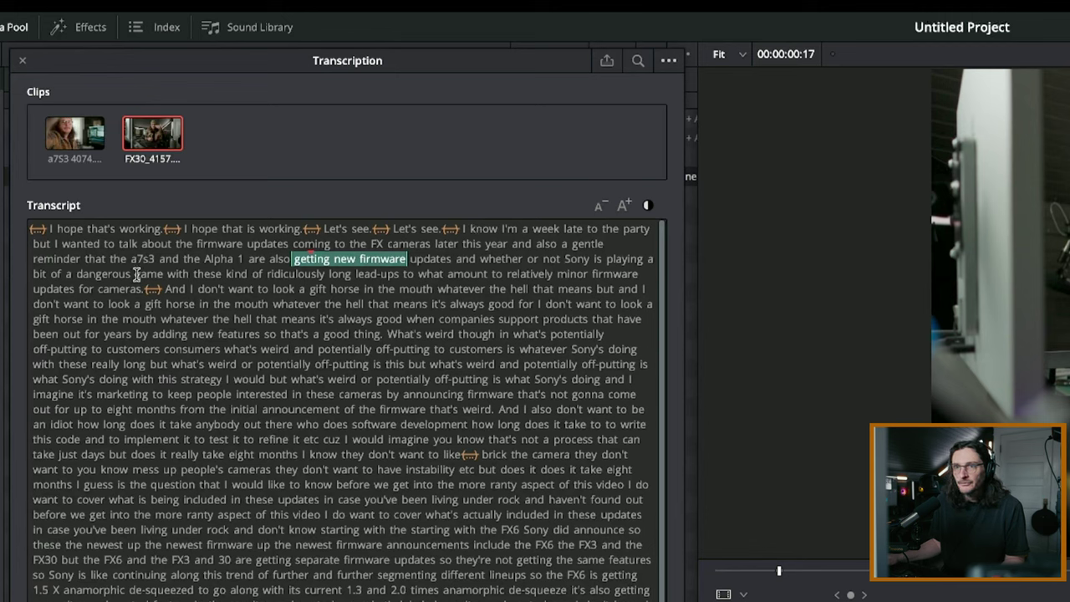
- Append the 'I know I'm a week late… updates for cameras.' passage to the timeline
drag(144, 289, 470, 233)
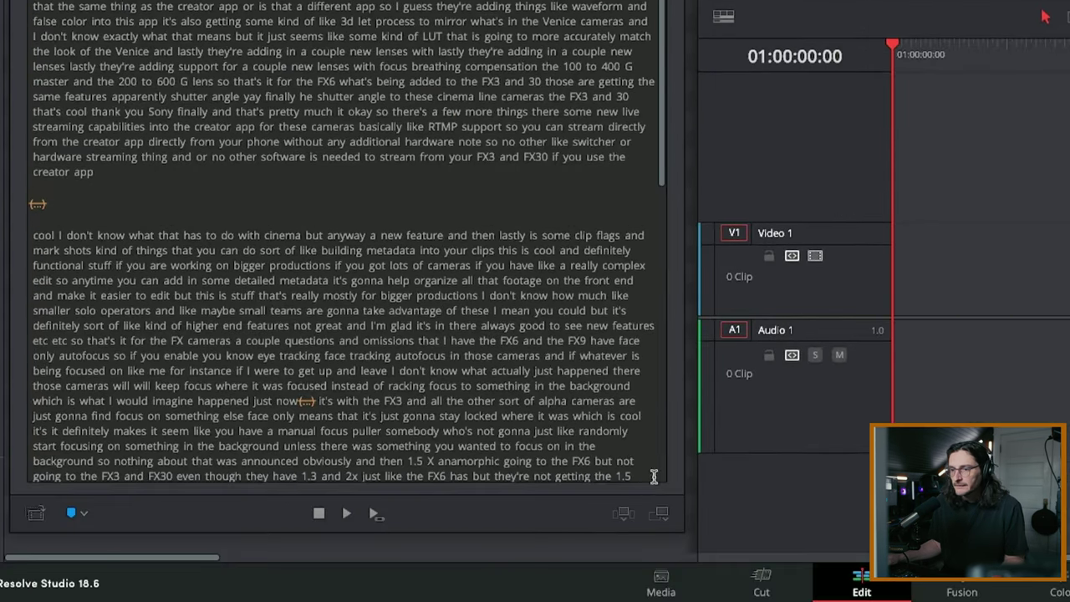
click(634, 512)
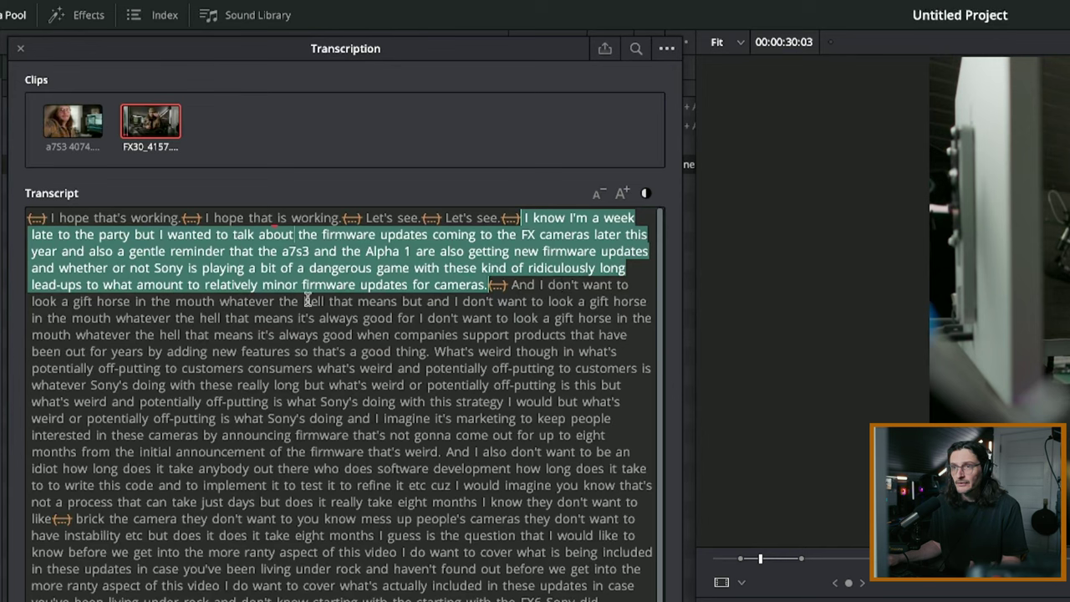
- Append the passage from 'I don't want to look a gift horse' to 'adding new features so'
drag(554, 318, 610, 318)
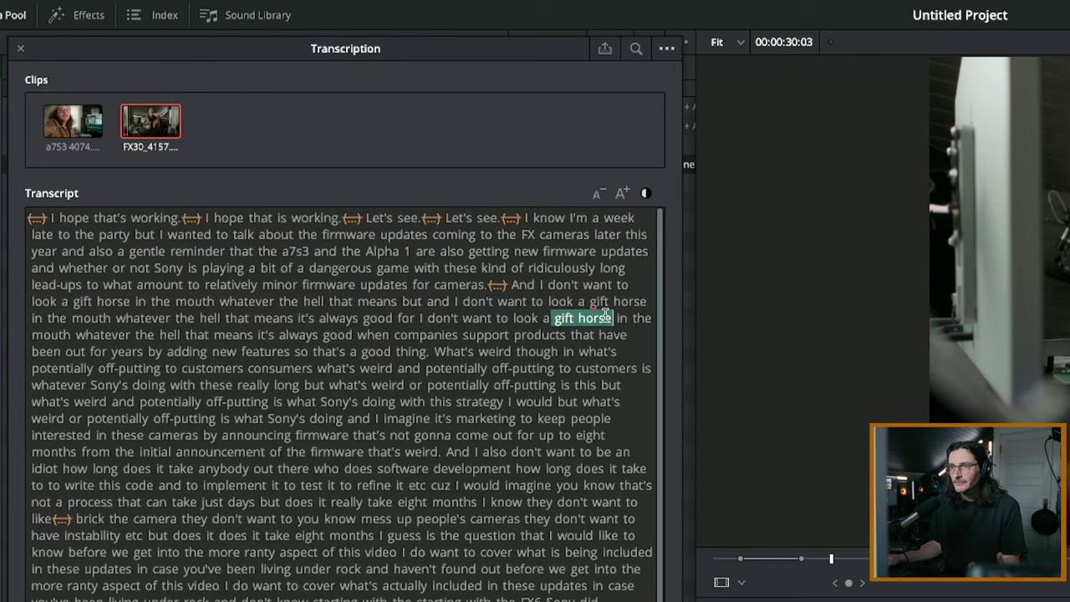
drag(496, 301, 607, 302)
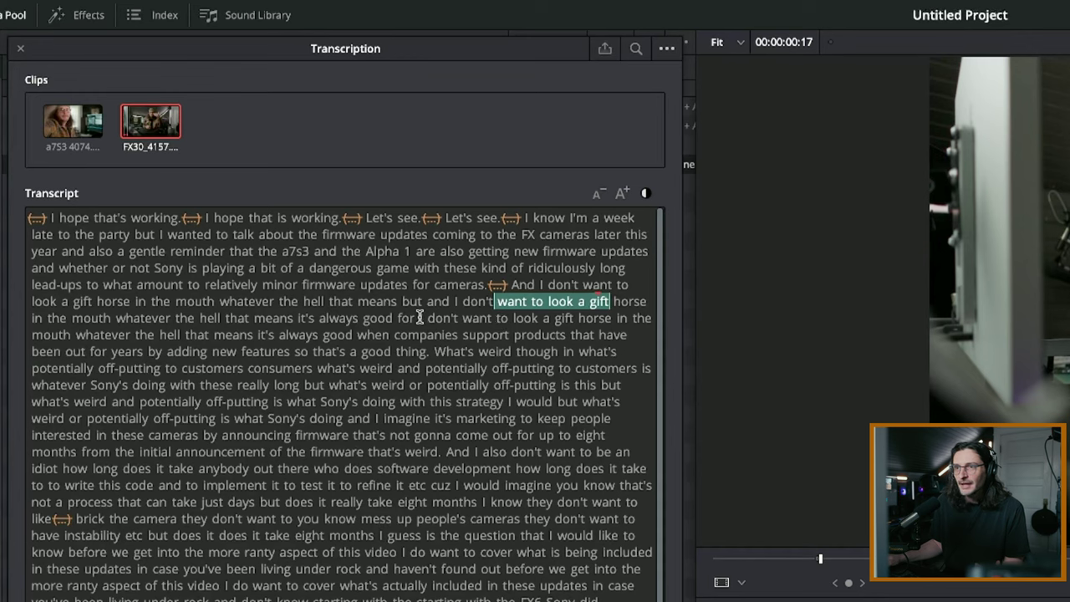
drag(420, 318, 399, 344)
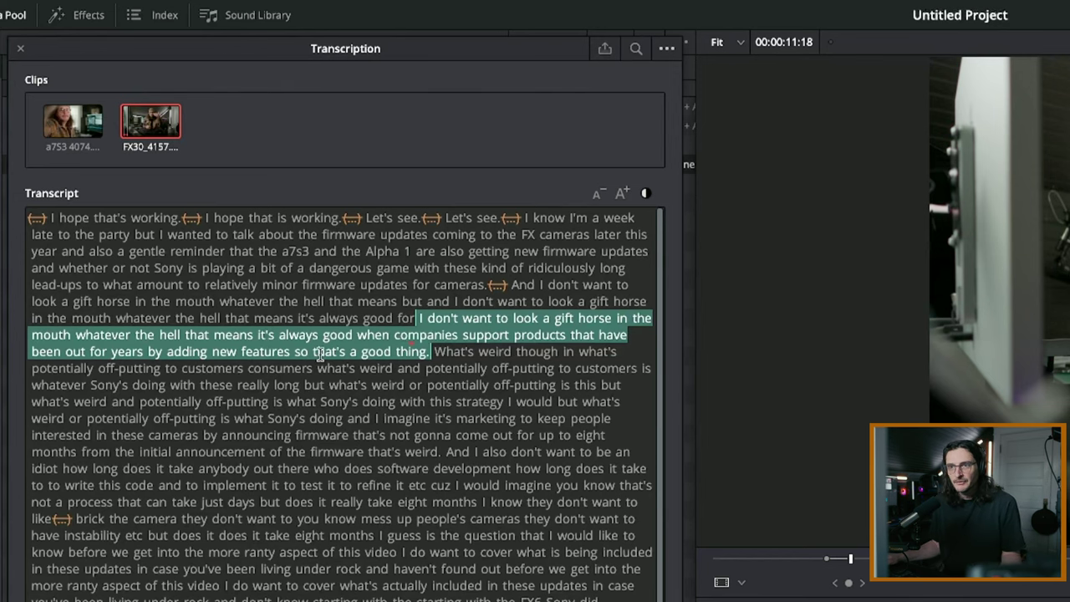
drag(295, 351, 420, 318)
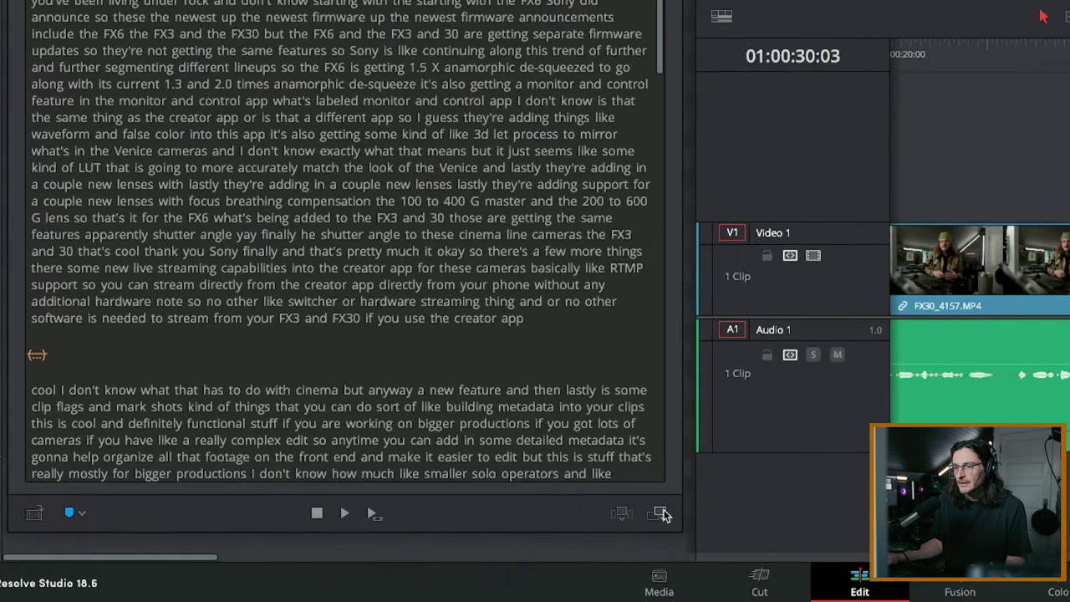
click(660, 515)
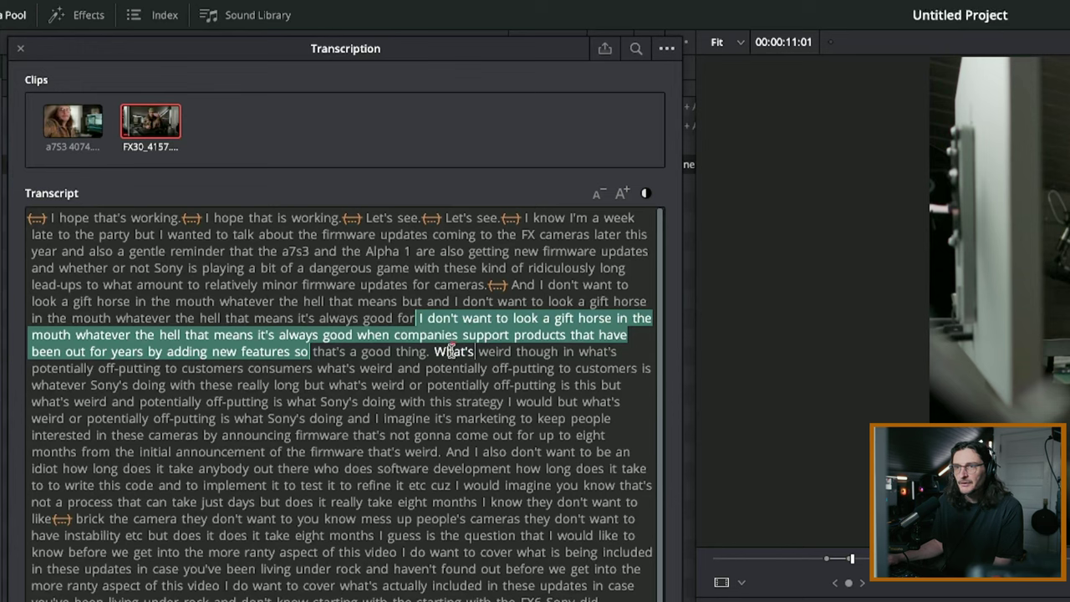
- Select the 'what's weird' passage, ending just before 'that's weird' after the firmware announcement
drag(318, 369, 430, 380)
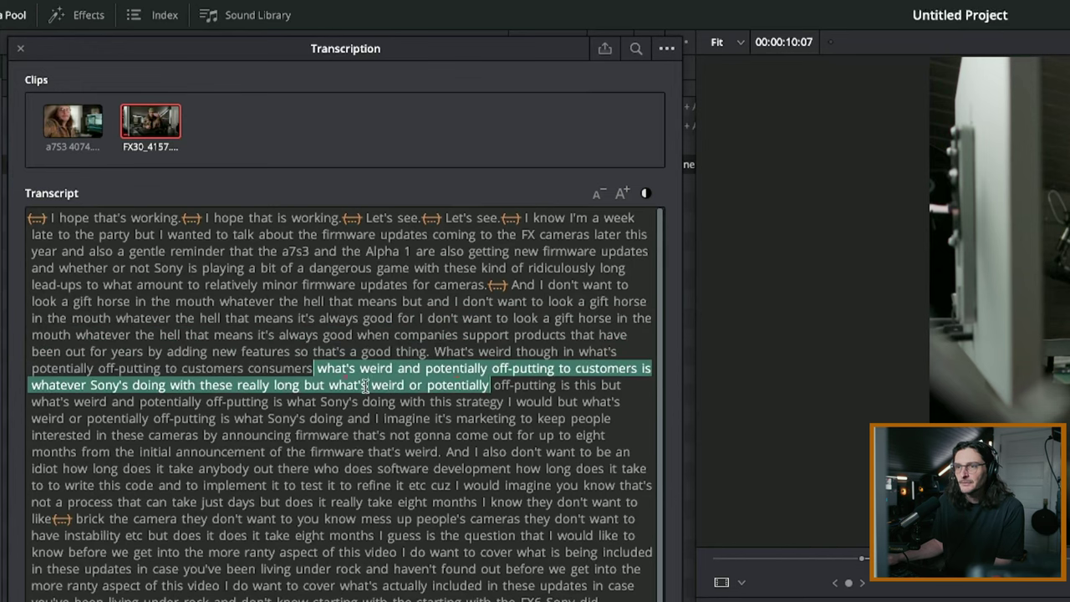
drag(328, 385, 439, 393)
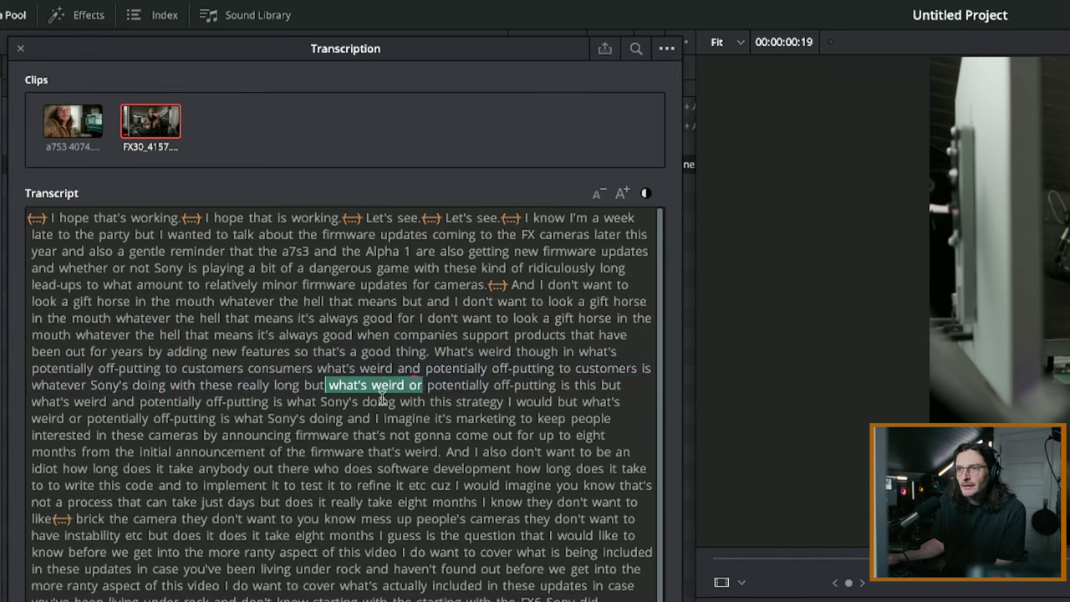
click(88, 403)
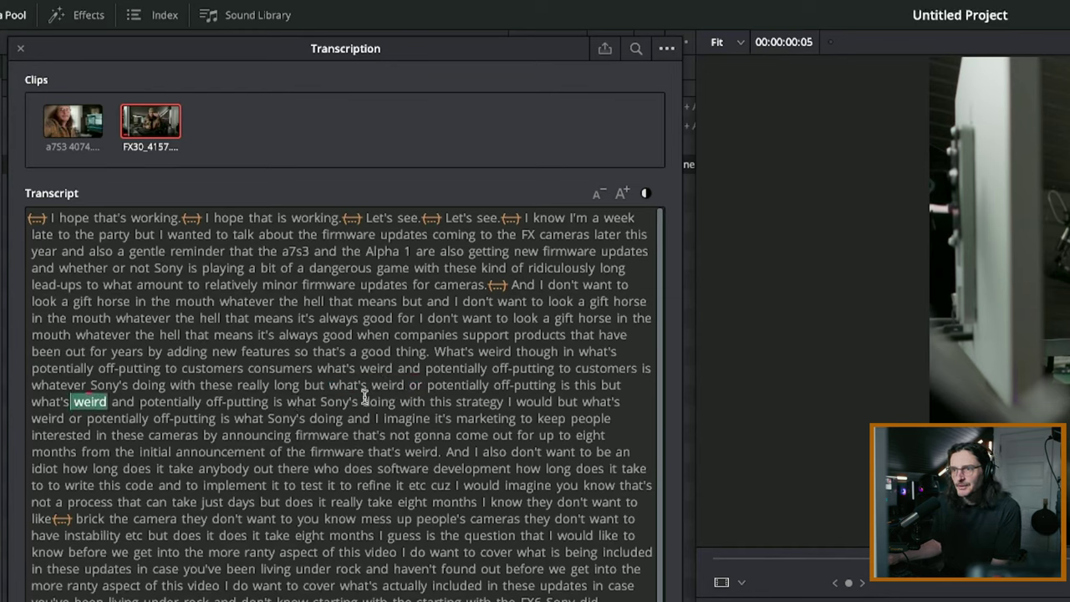
click(587, 403)
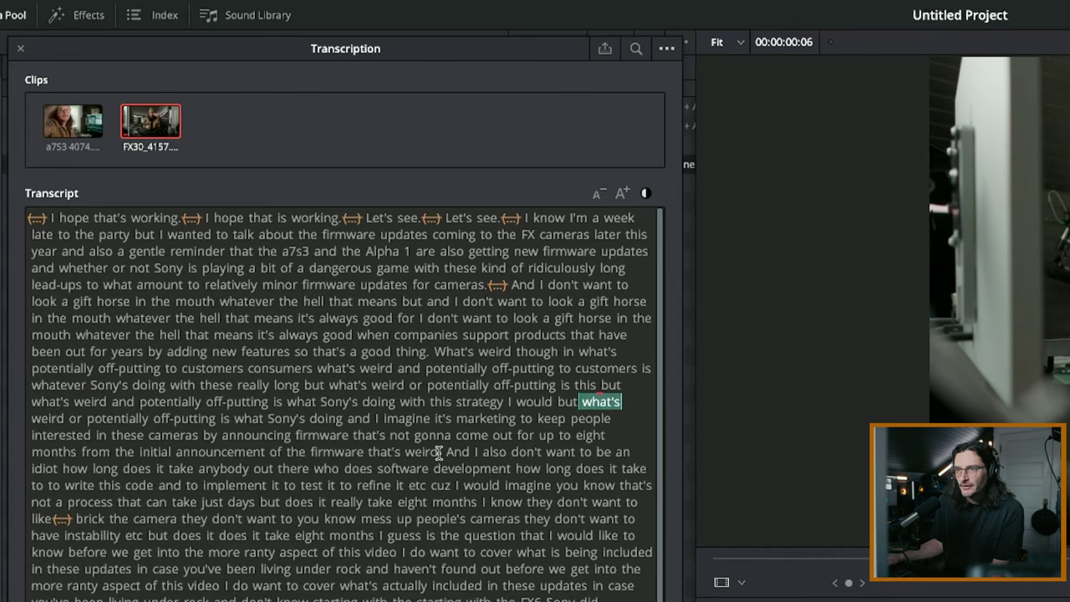
drag(439, 452, 585, 404)
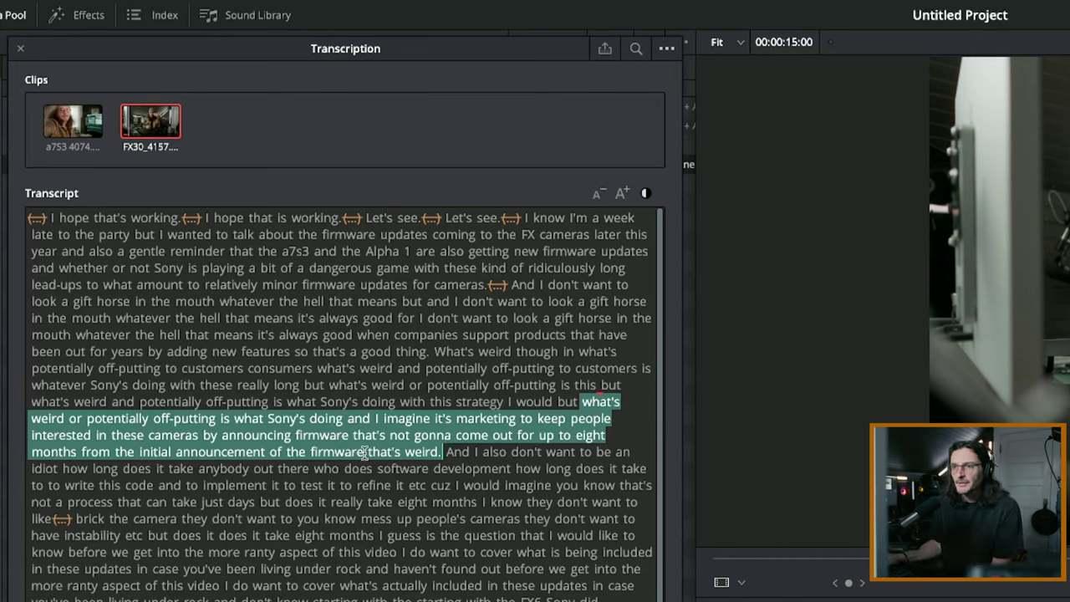
drag(364, 453, 352, 435)
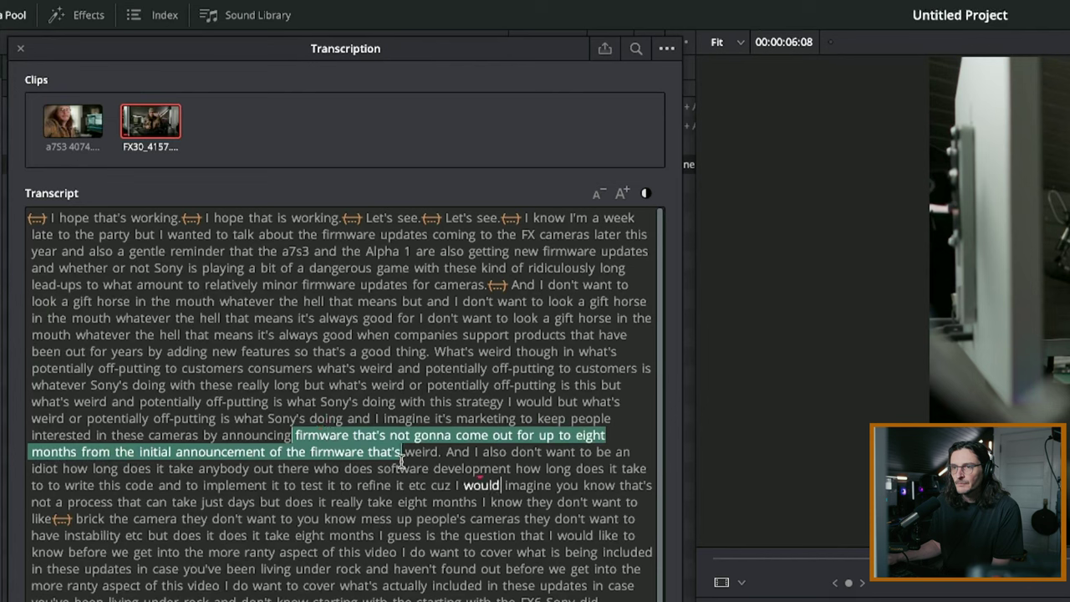
drag(406, 452, 516, 407)
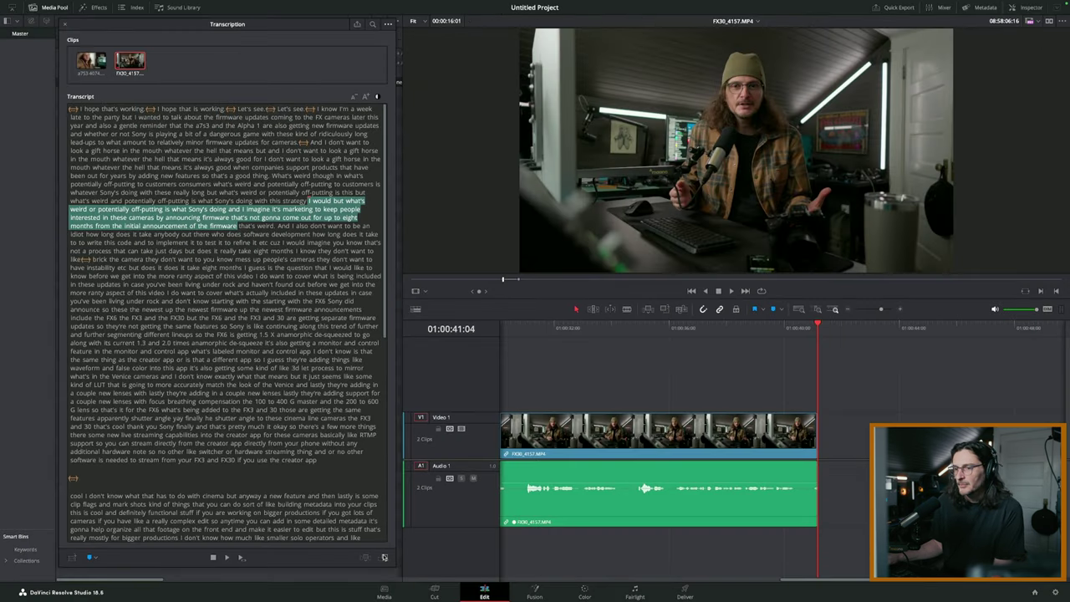
- Append the 'I would but what's weird…' passage with Shift+F12, then preview the source briefly
key(shift+F12)
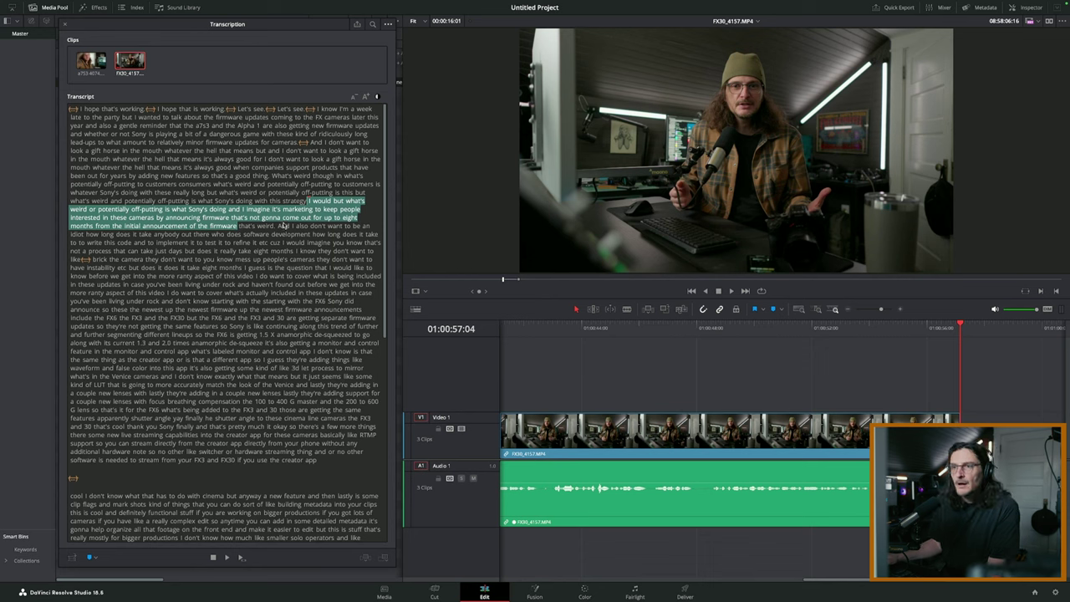
key(space)
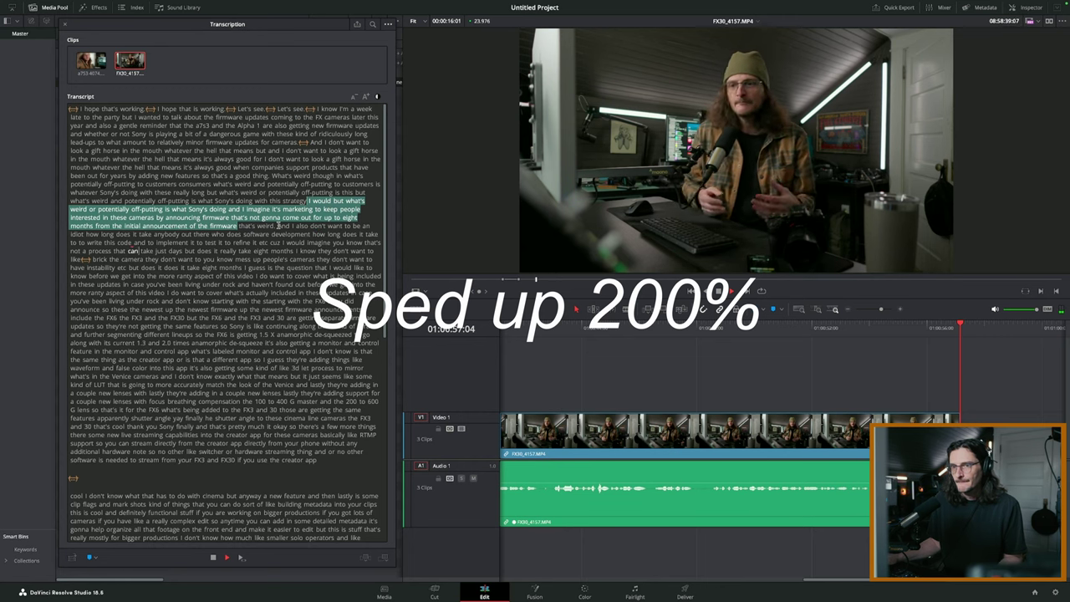
key(space)
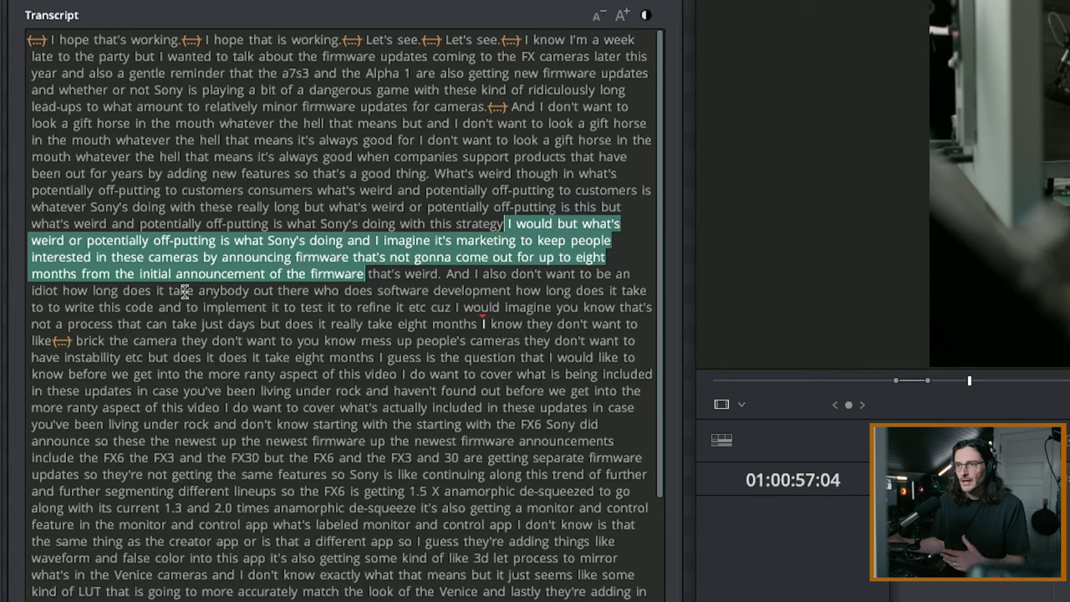
- Select the transcript passages 'And I also don't want to be an idiot', the 'anybody' lines, and 'just seems like arbitrary segmentation'
double_click(452, 274)
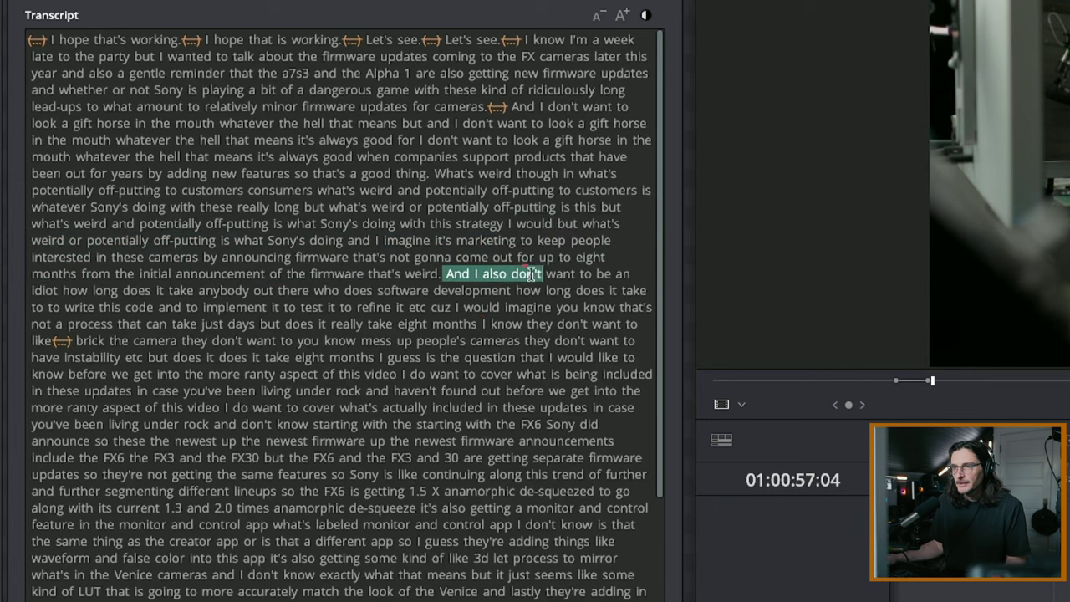
drag(532, 273, 57, 290)
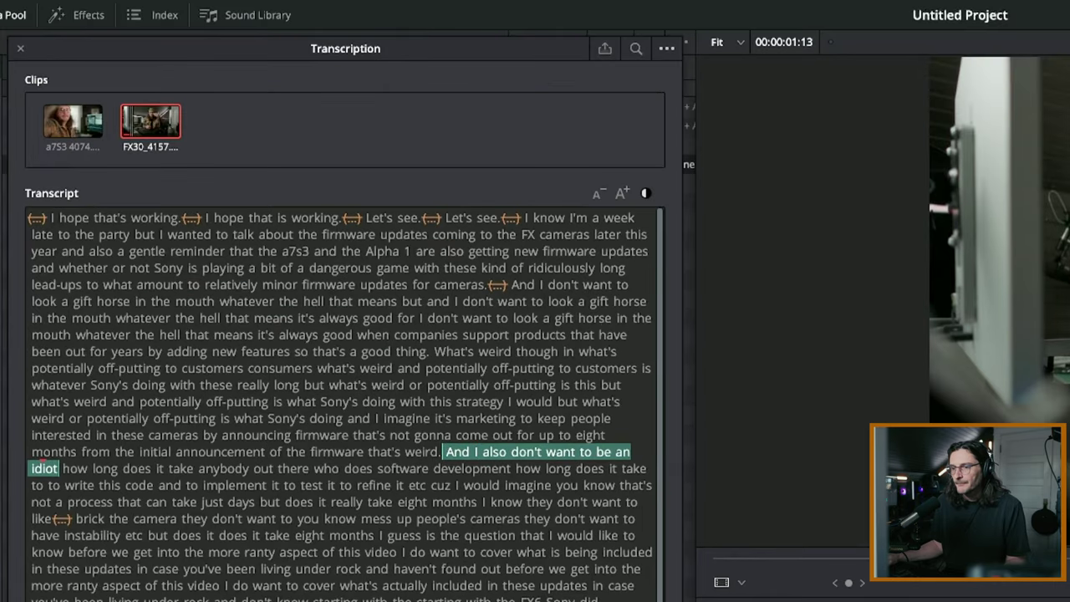
click(204, 469)
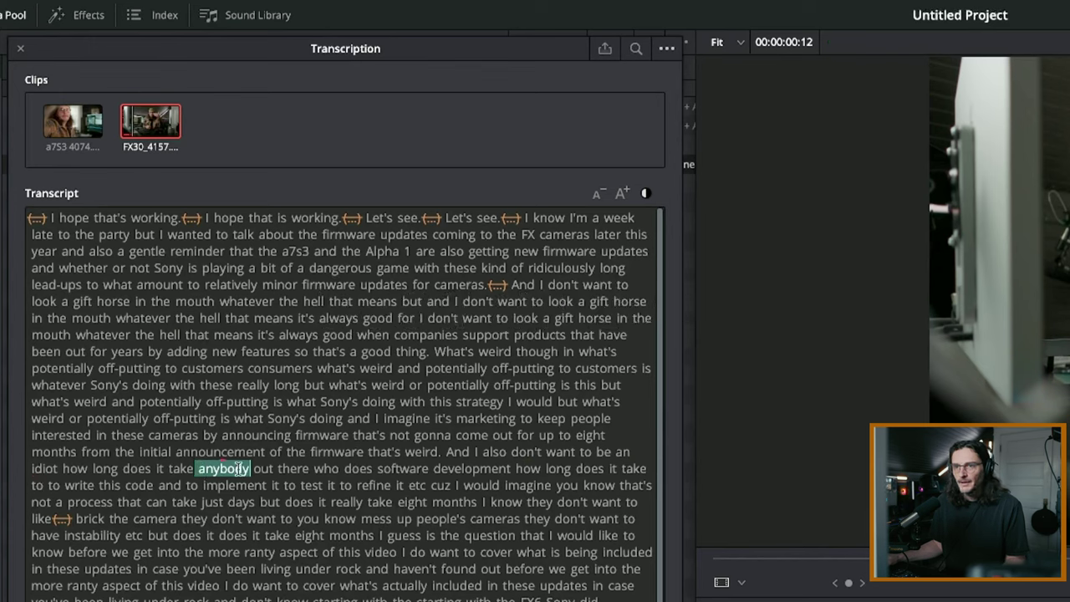
drag(237, 470, 371, 478)
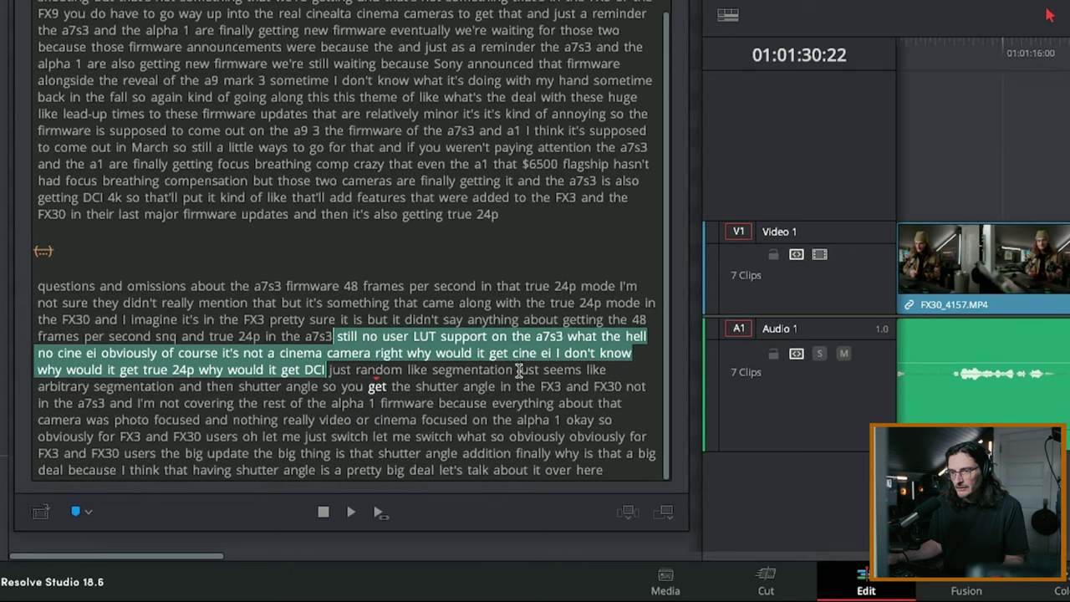
drag(516, 369, 231, 386)
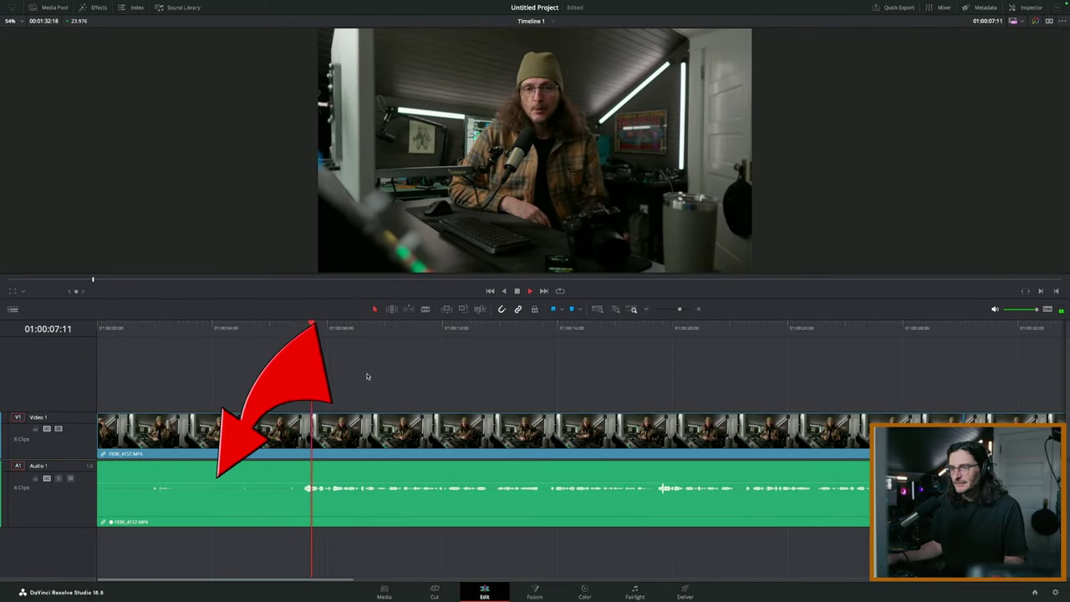
- Review the first cut, then ripple-trim everything before 01:00:07:01 where the speaker begins
key(space)
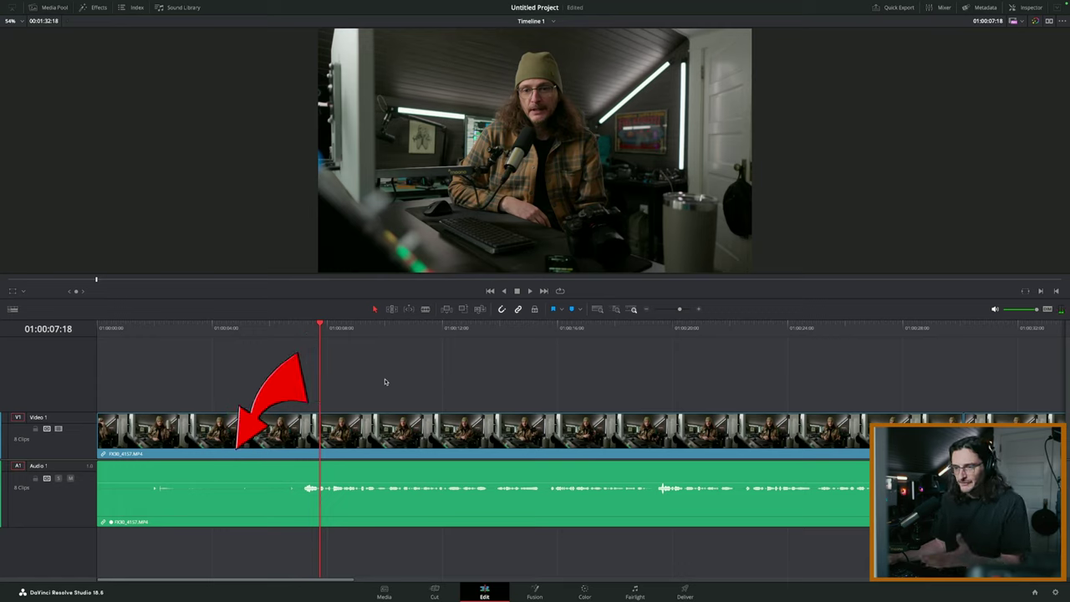
click(301, 335)
key(space)
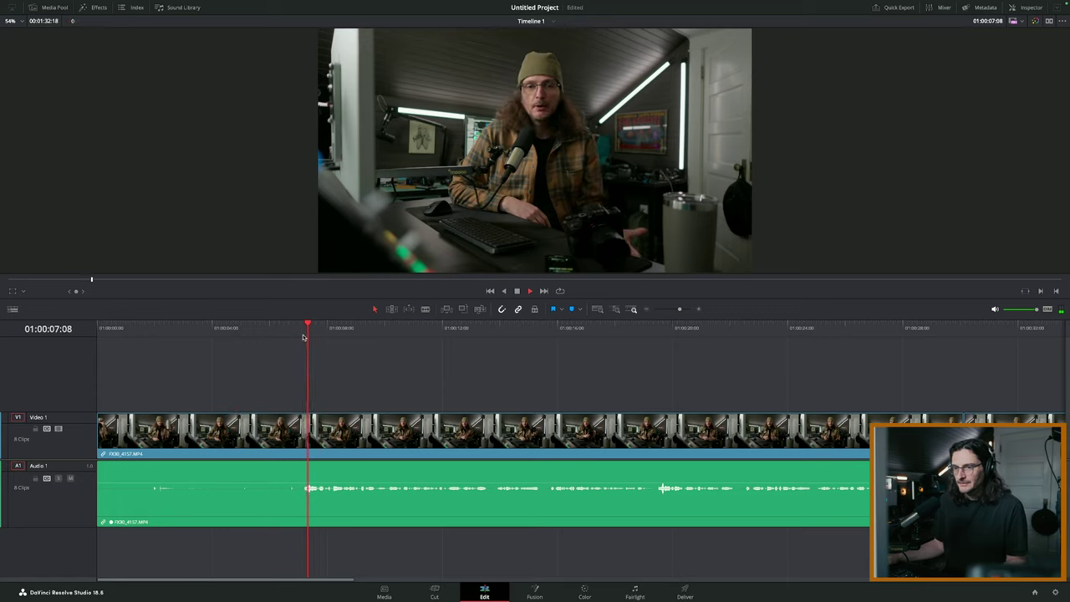
key(space)
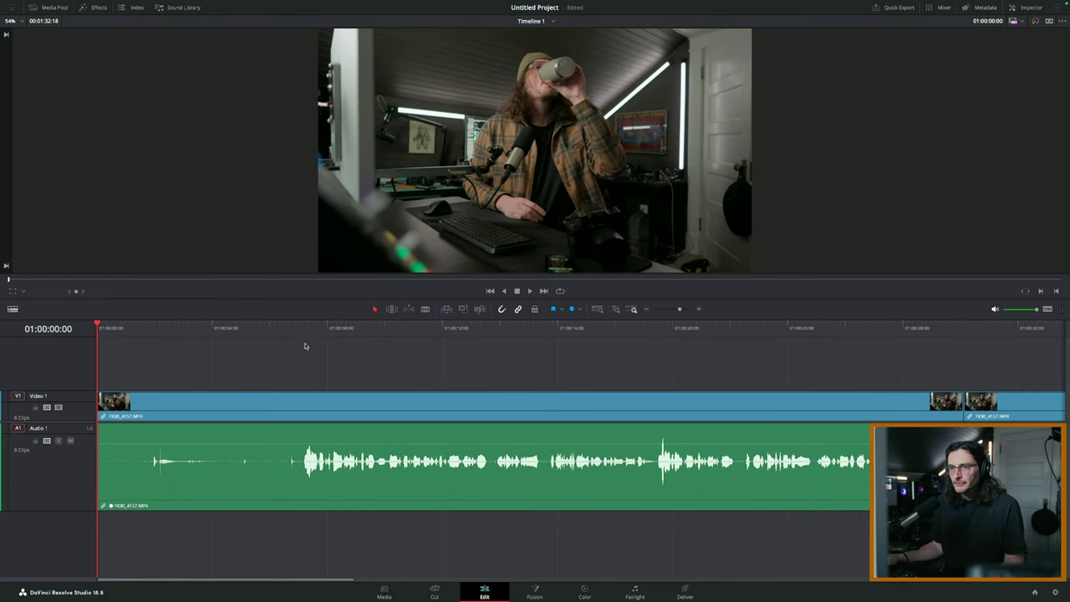
click(299, 334)
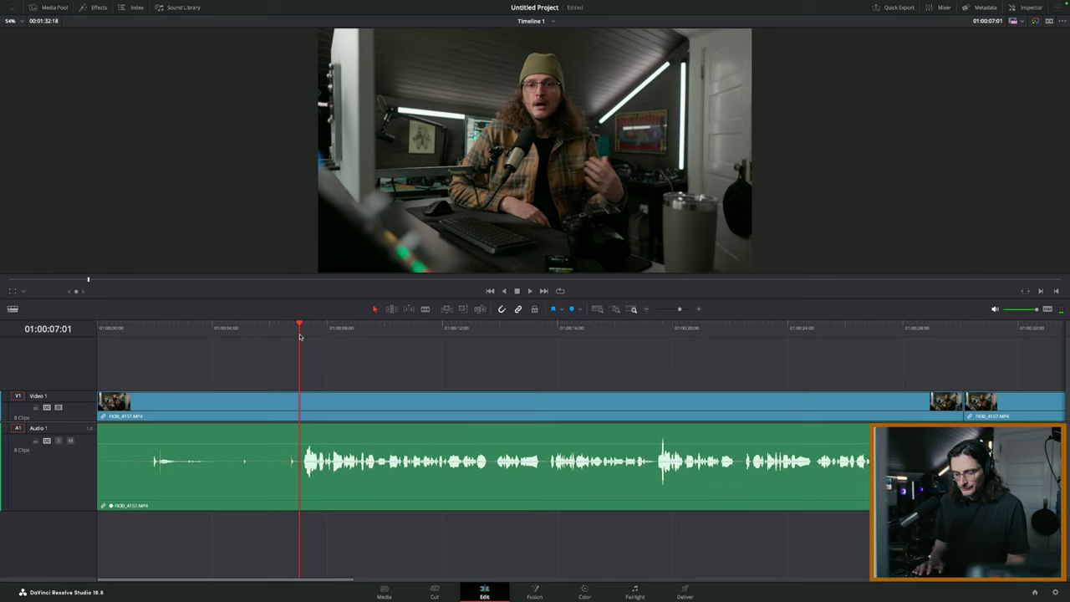
key(ctrl+shift+bracketleft)
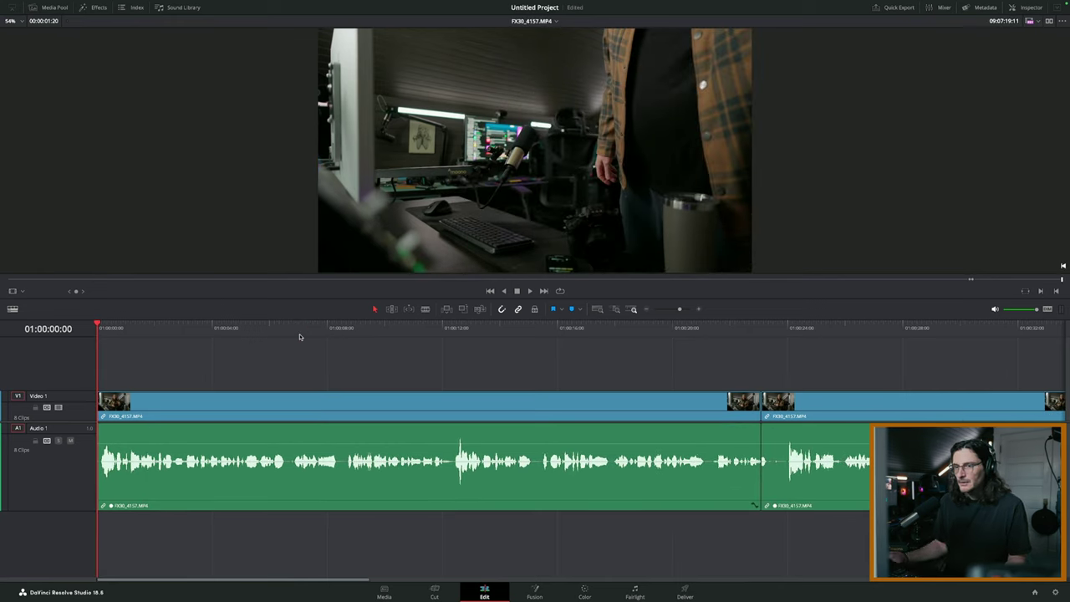
- Ripple-trim the silent head of the clip at the 01:00:23 cut to where speech starts, then zoom in there
drag(467, 336, 697, 334)
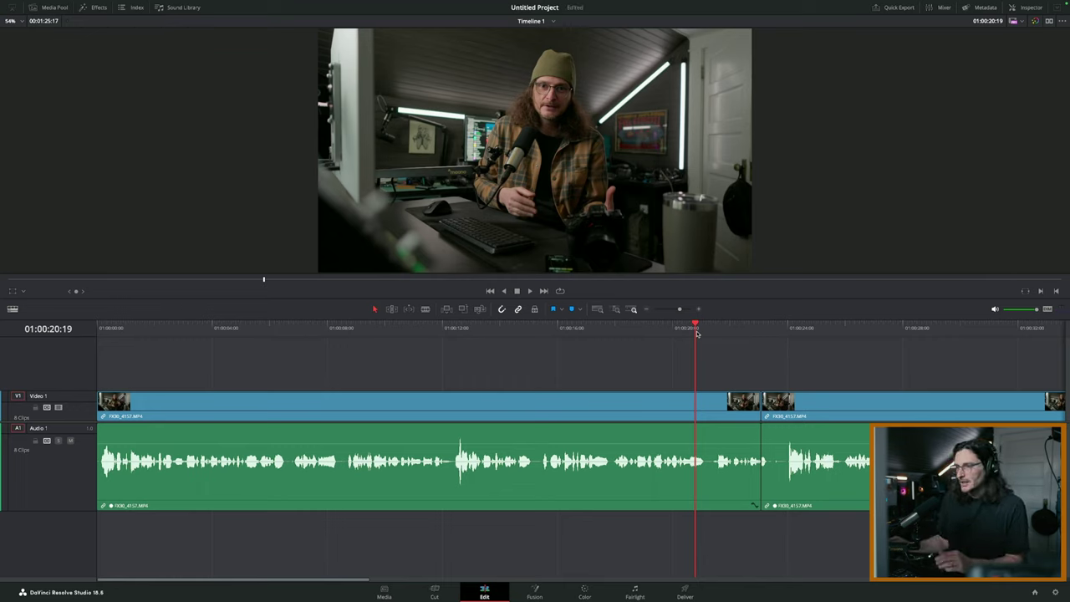
click(762, 334)
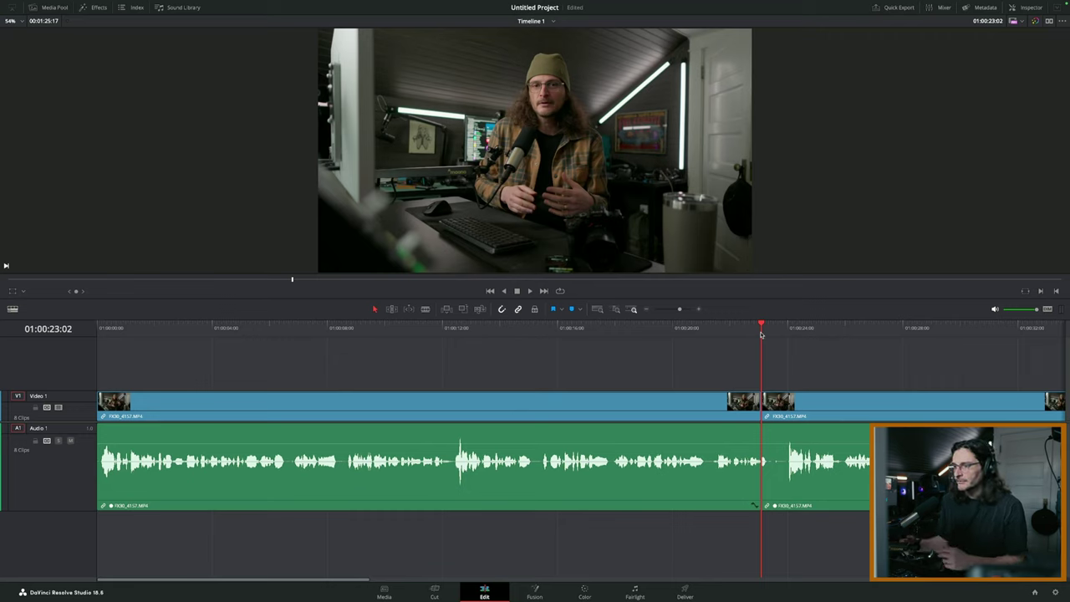
click(740, 335)
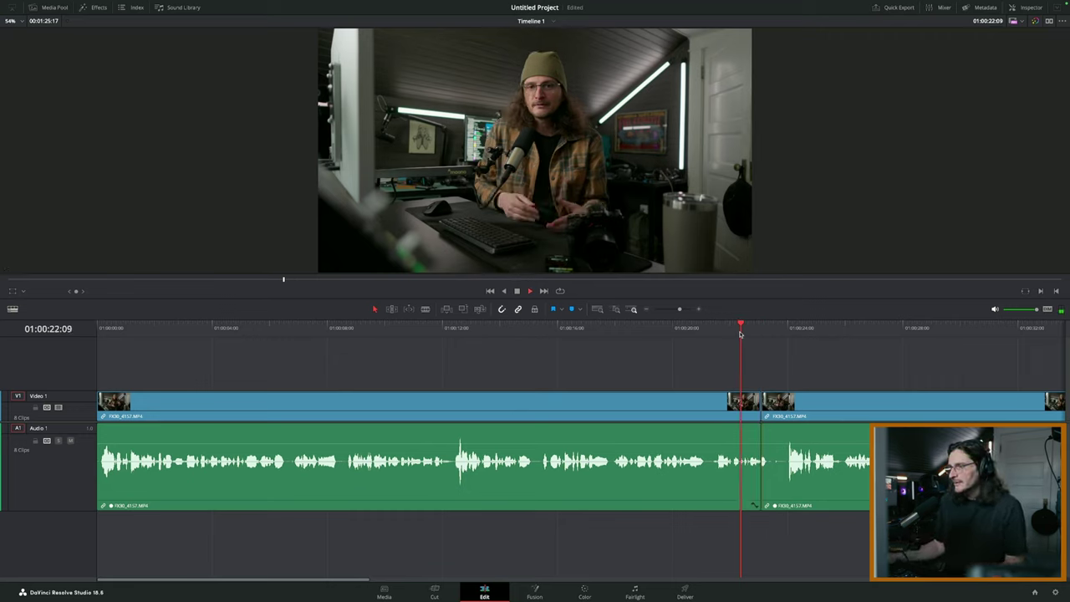
key(space)
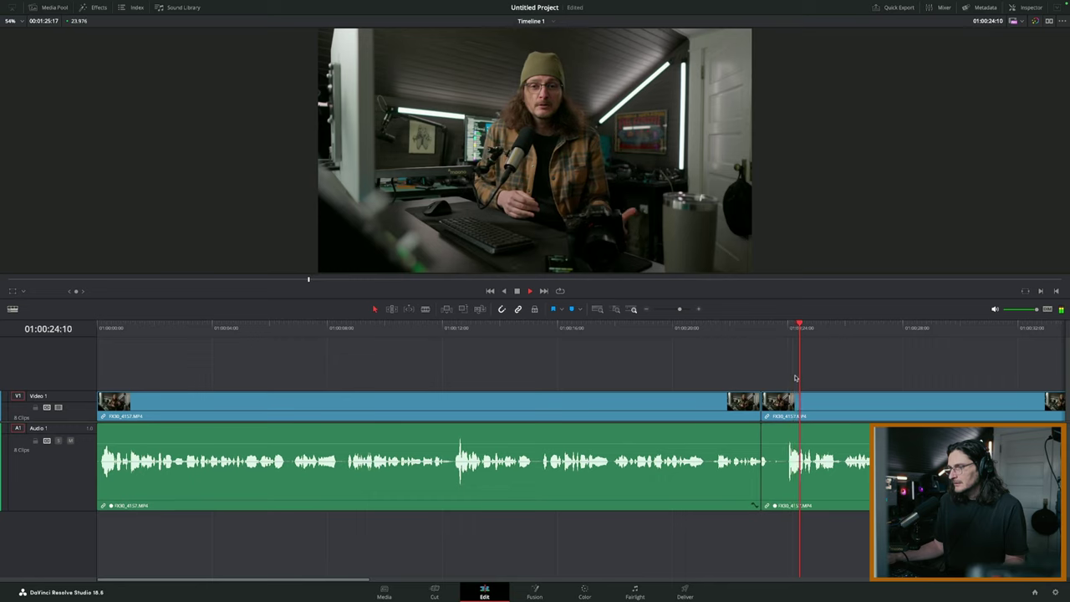
click(792, 335)
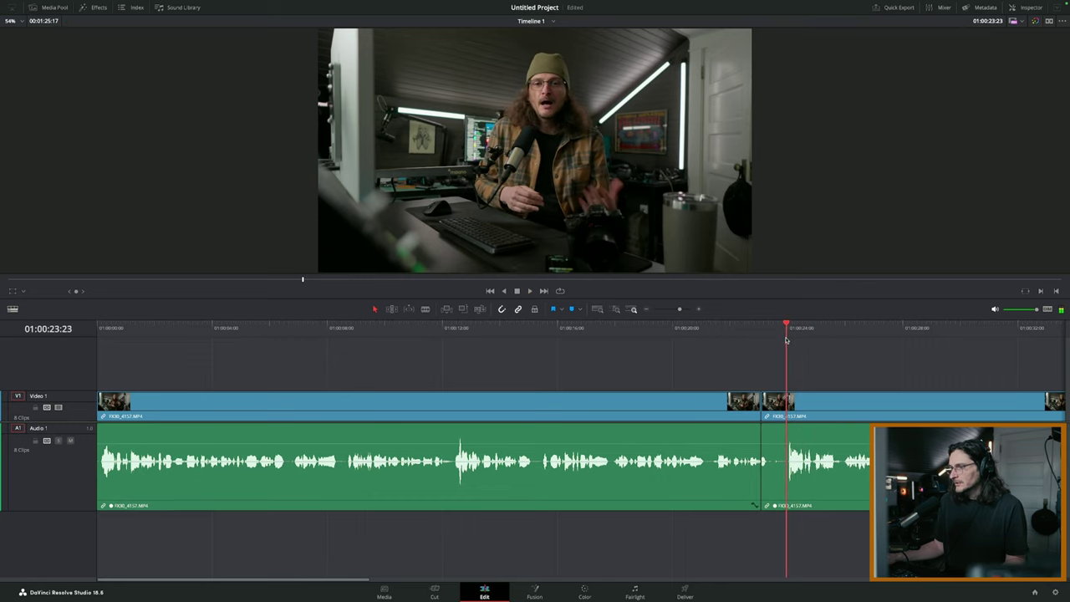
click(786, 341)
key(ctrl+shift+bracketleft)
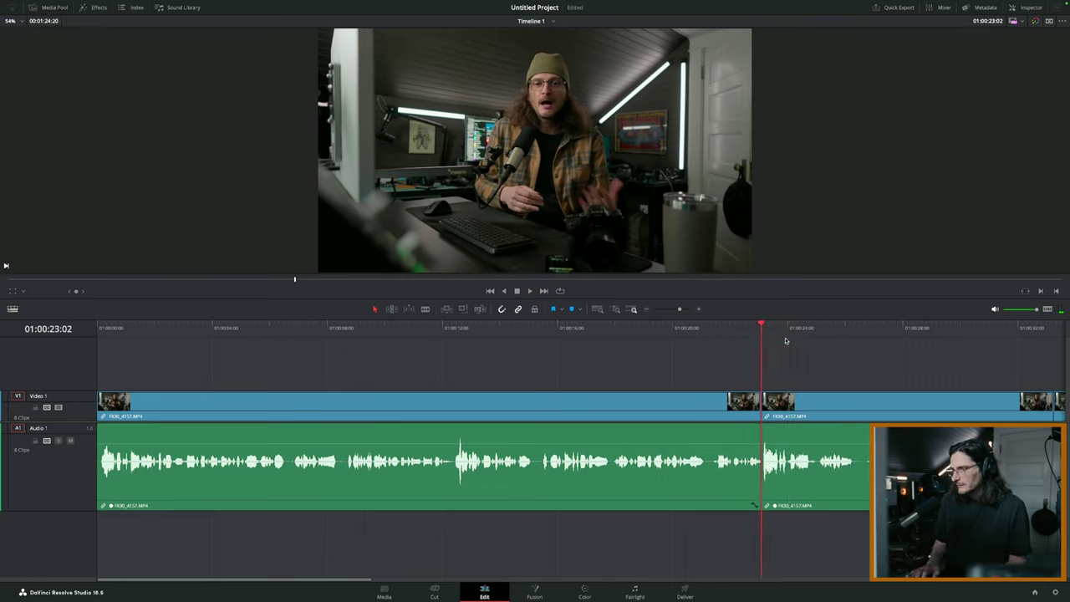
key(ctrl+equal)
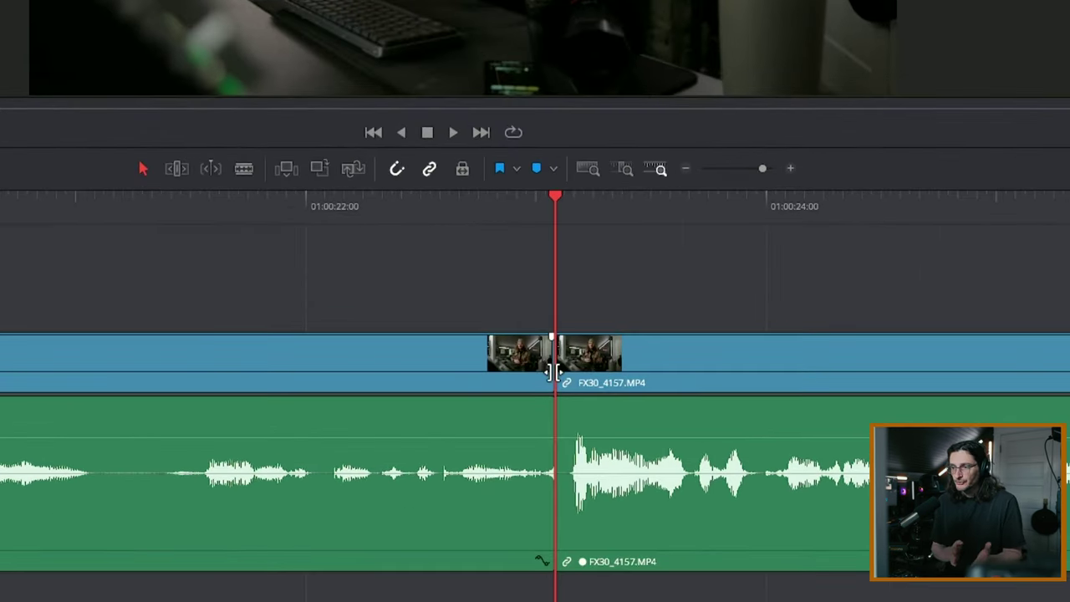
- Tighten the current cut with the Trim tool, taking four frames off the right clip's head and the left clip's tail
click(459, 207)
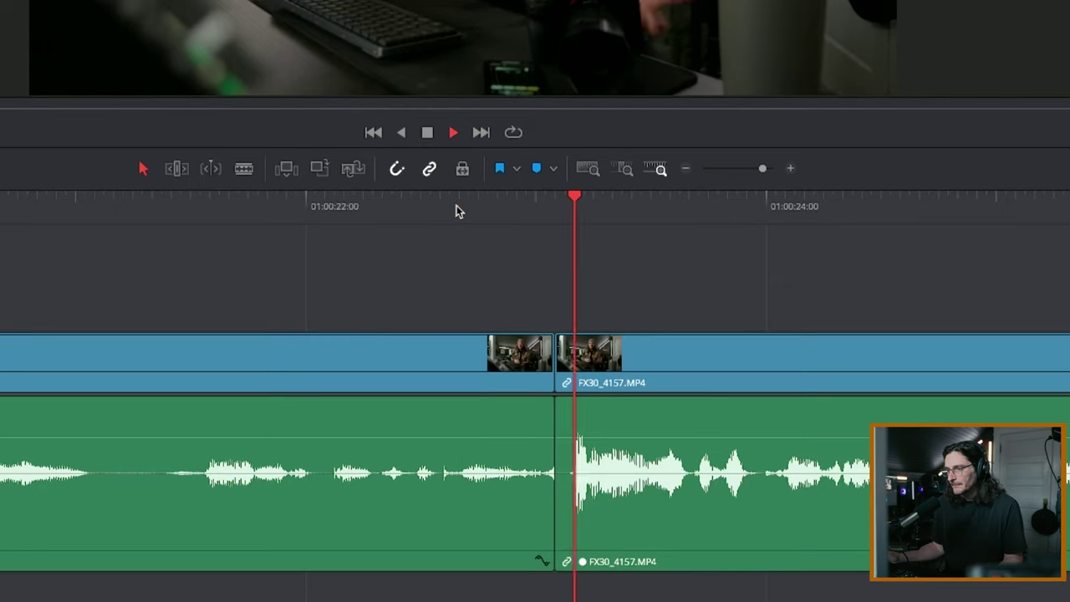
key(space)
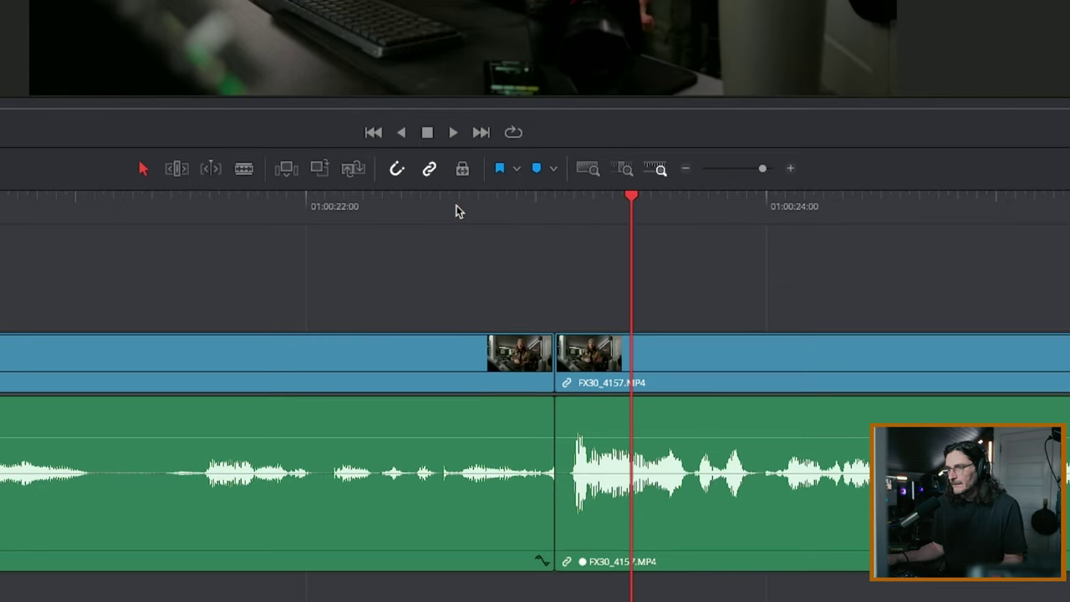
click(175, 172)
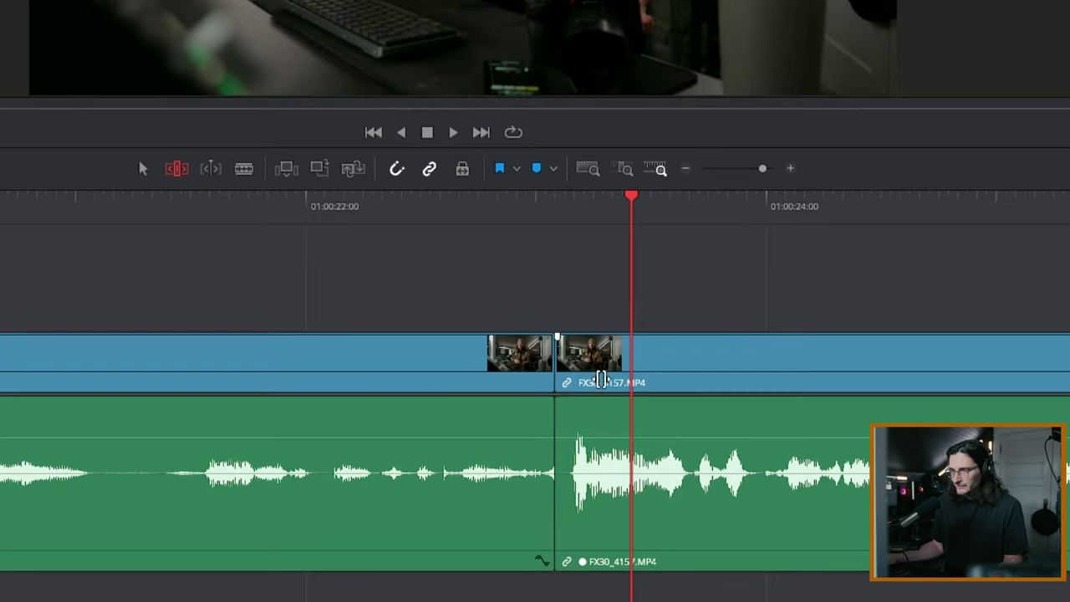
key(Up)
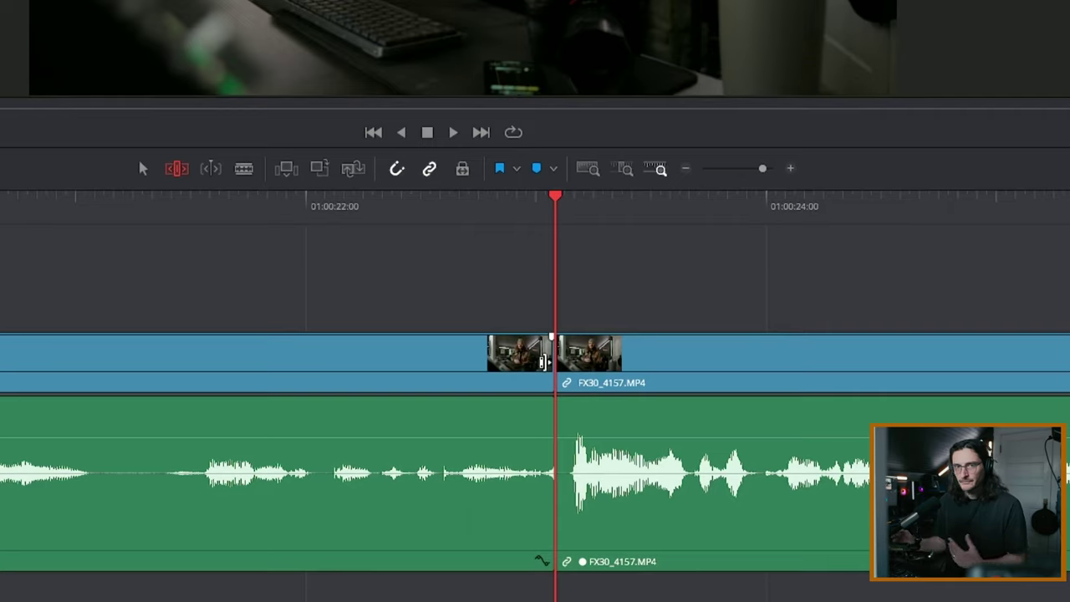
click(544, 361)
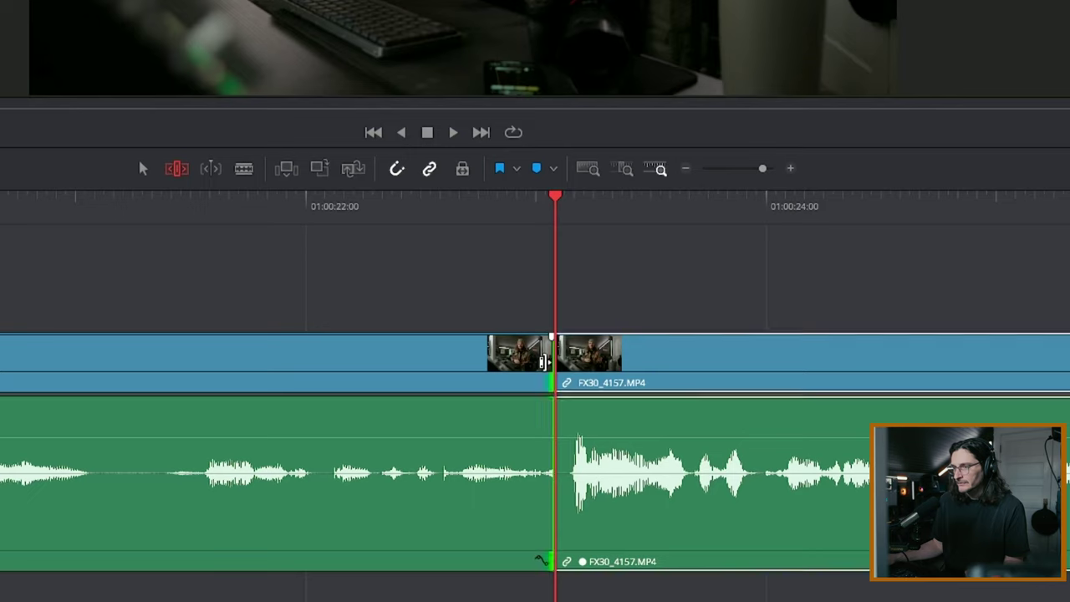
drag(544, 361, 585, 361)
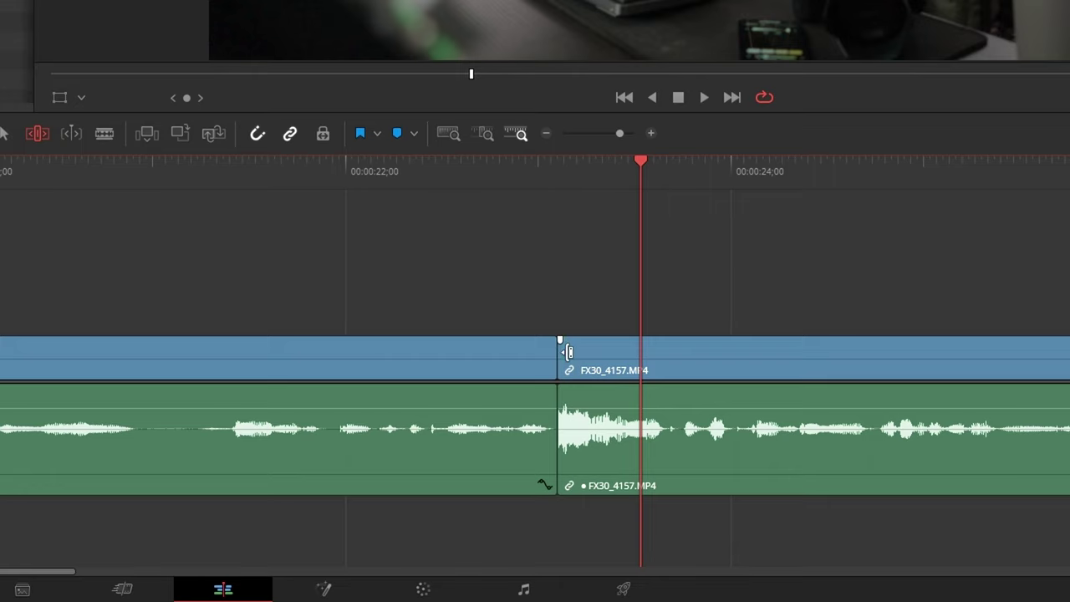
click(567, 351)
drag(561, 348, 541, 346)
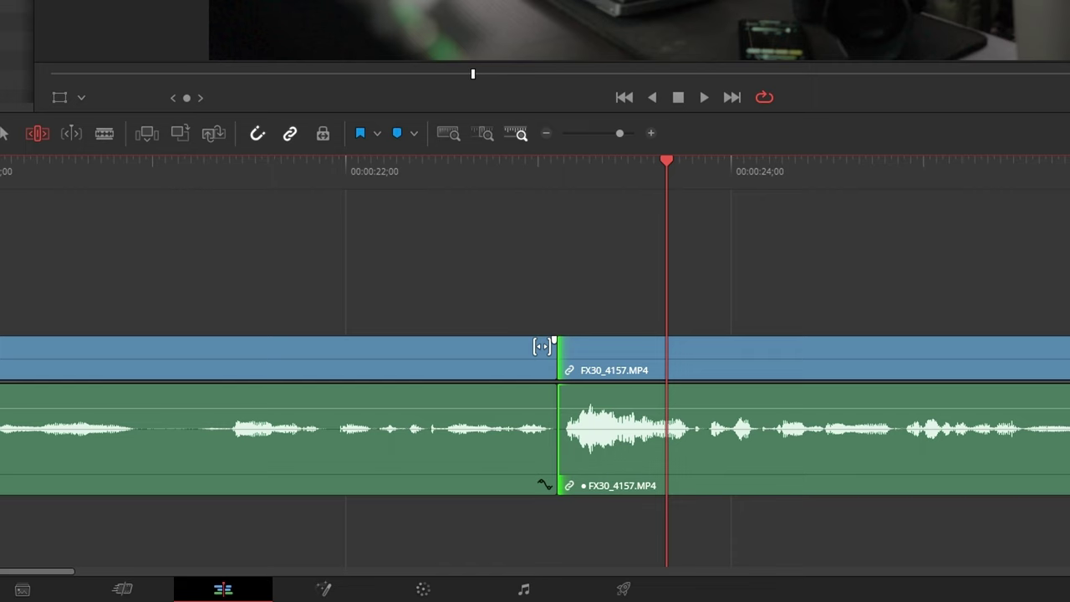
click(483, 175)
key(space)
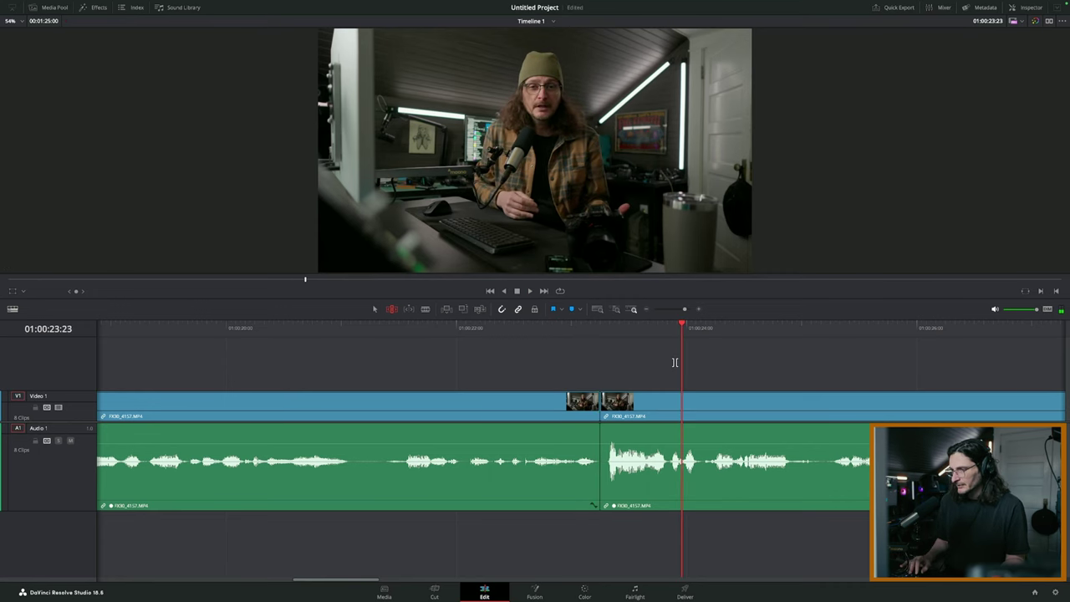
- At the next edit, ripple-trim the silent pause after the phrase and the dead audio before the next one
key(Down)
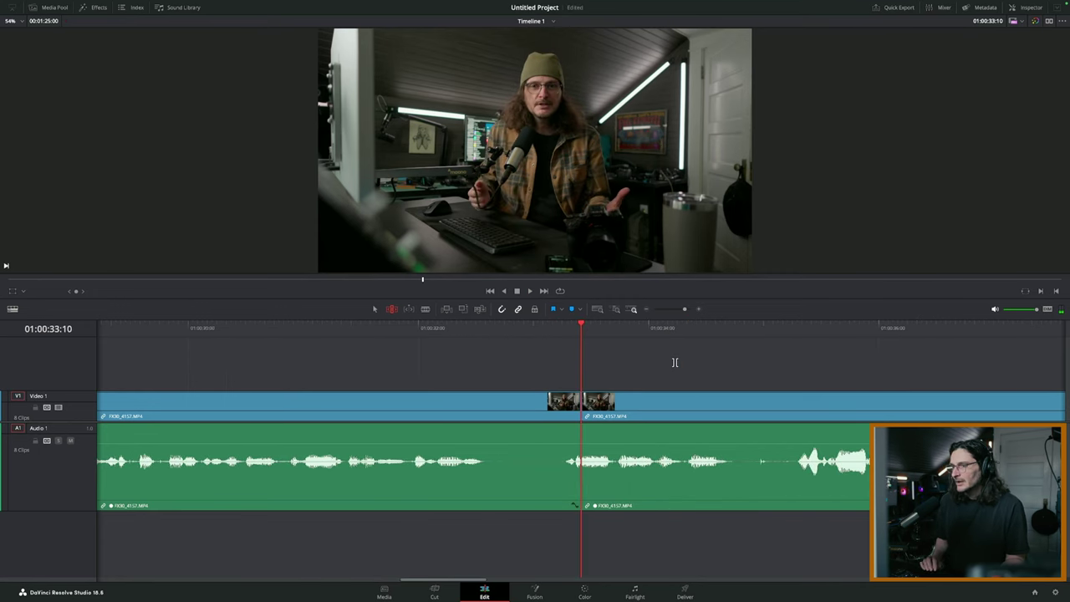
click(296, 333)
key(space)
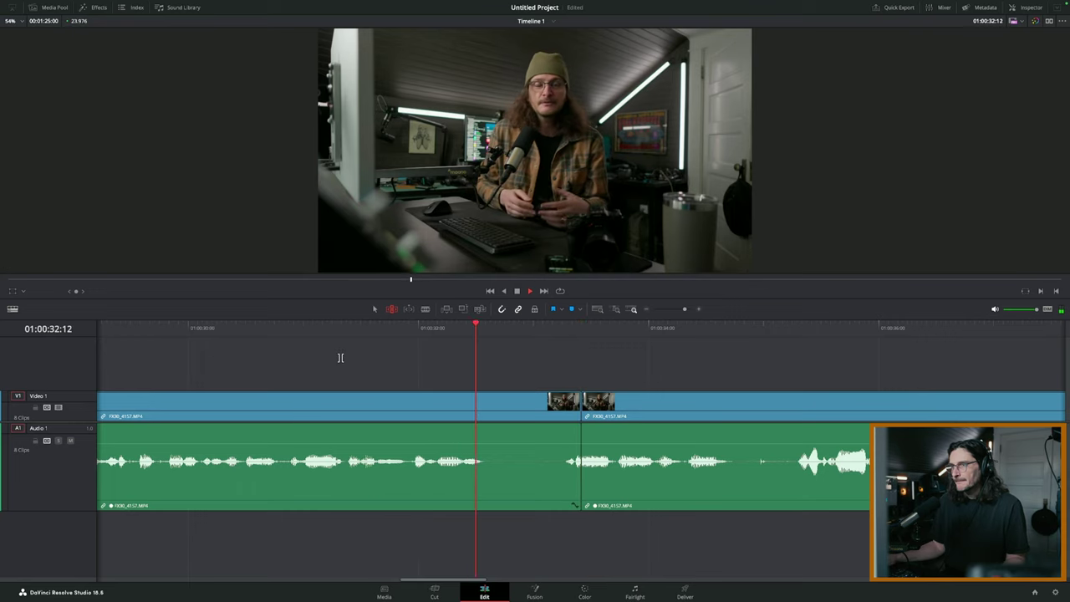
key(space)
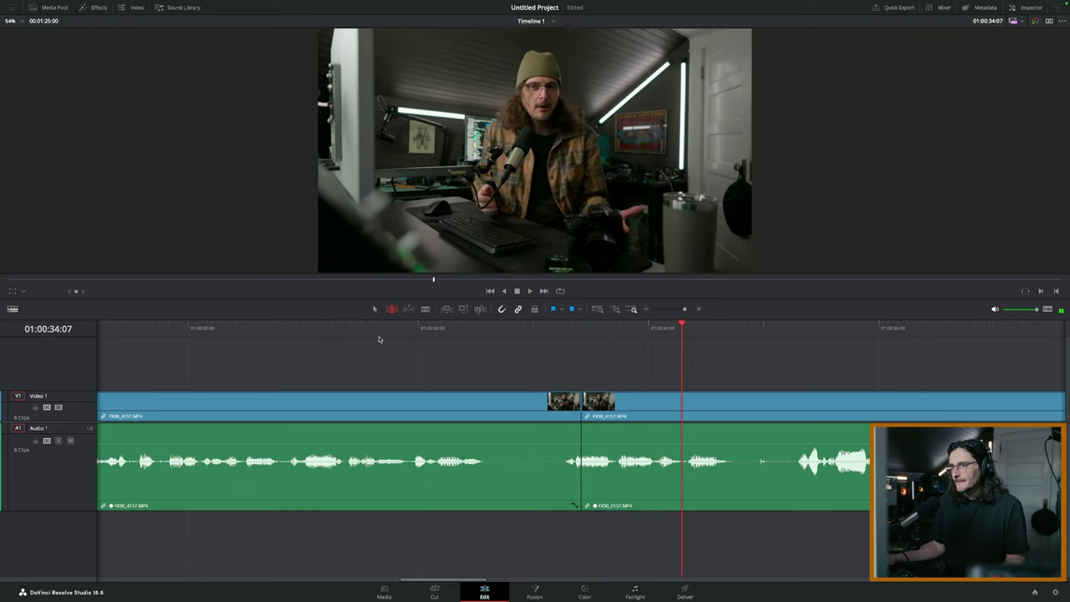
click(383, 337)
key(space)
key(space)
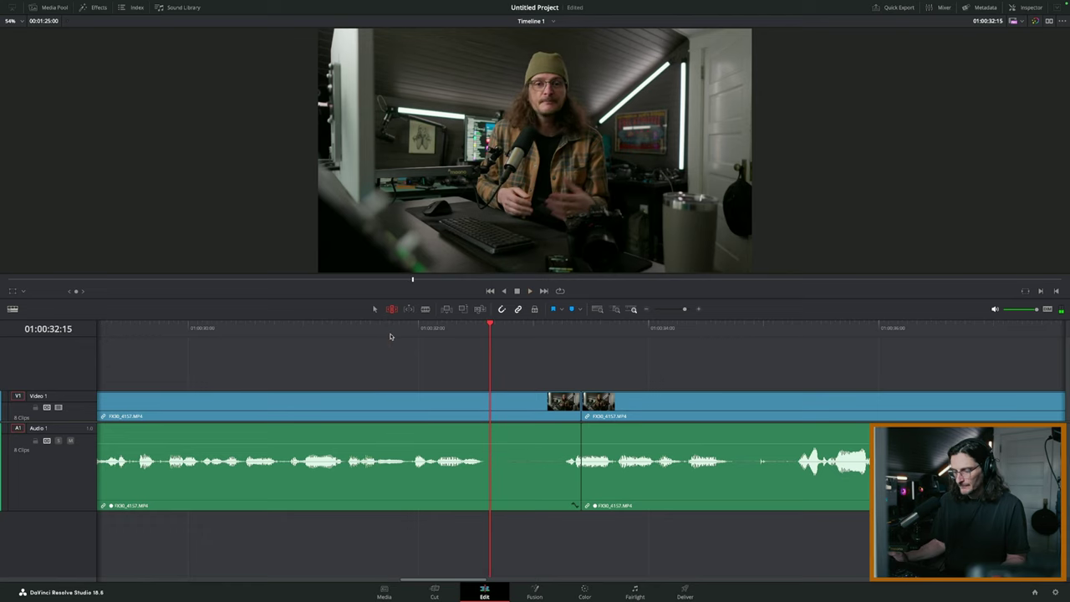
key(ctrl+shift+])
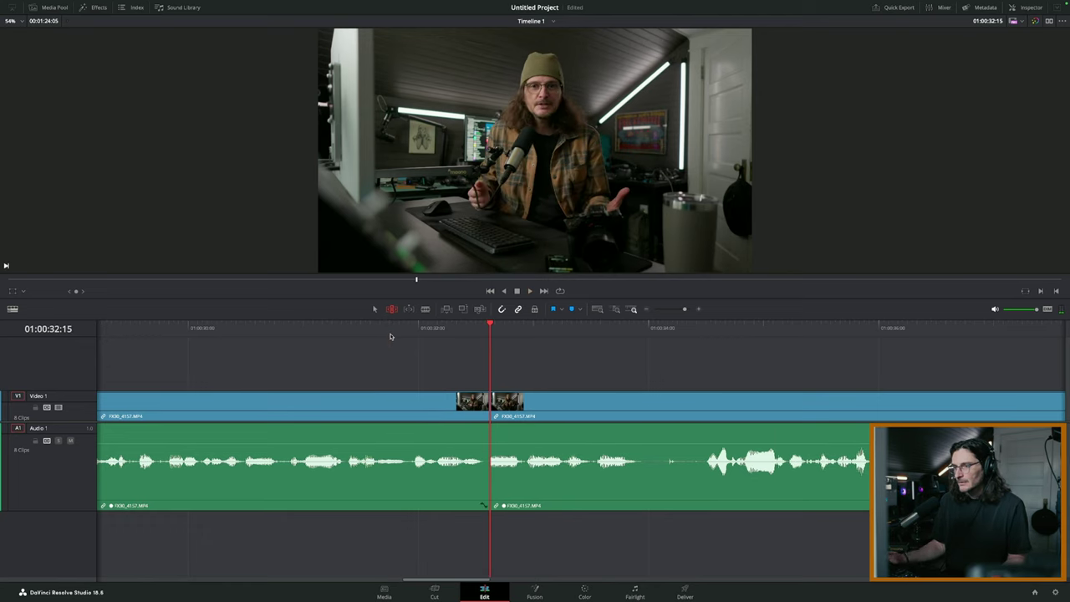
key(space)
click(419, 326)
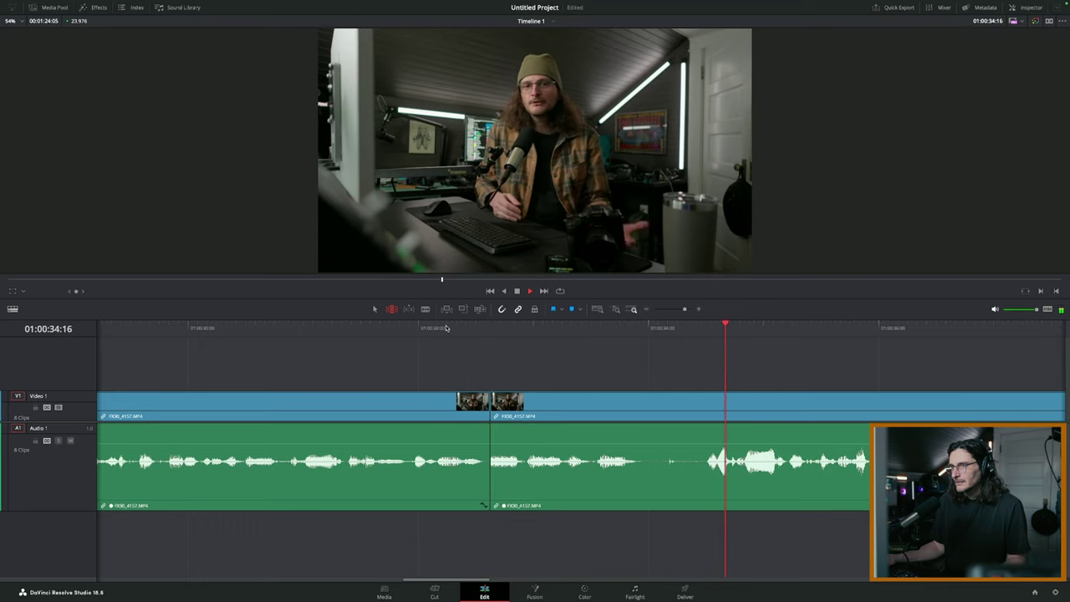
drag(745, 342, 709, 340)
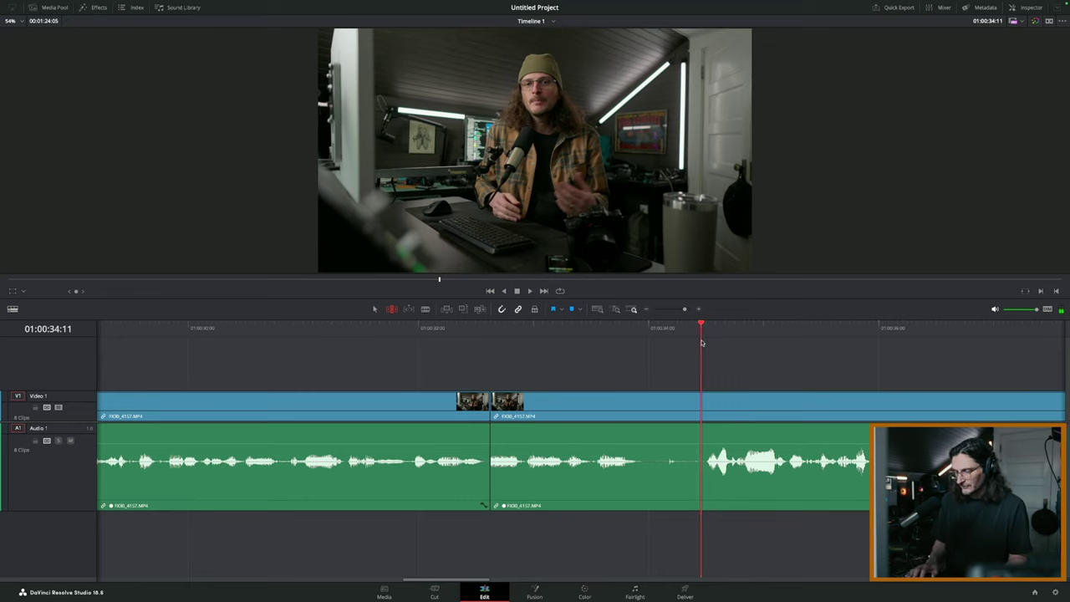
key(ctrl+shift+bracketleft)
- Ripple-trim the following two edit points slightly later, reviewing each, and cut the silent head
key(Down)
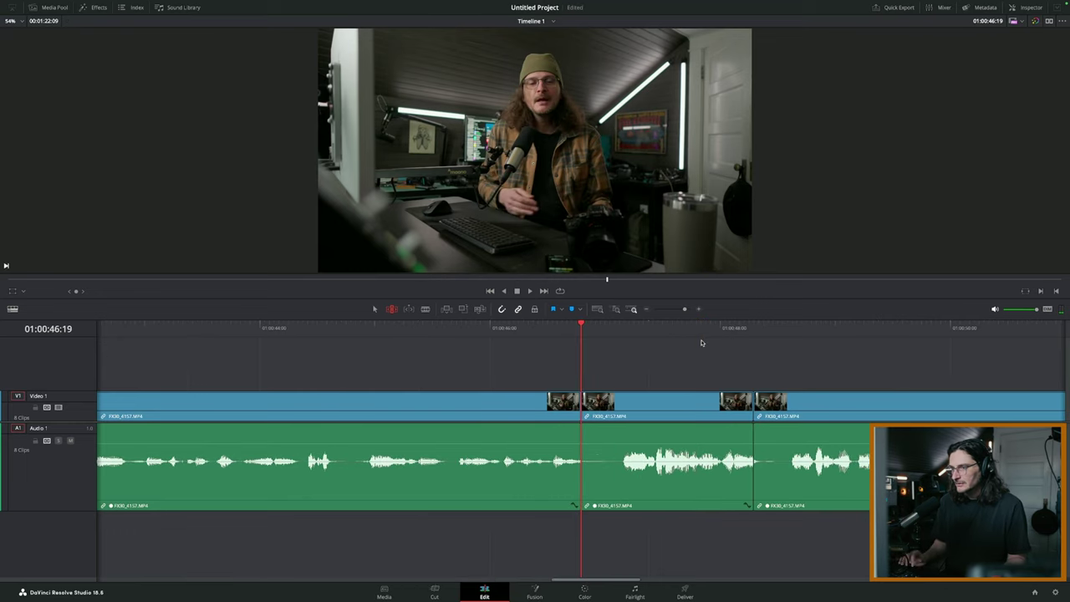
click(492, 332)
key(space)
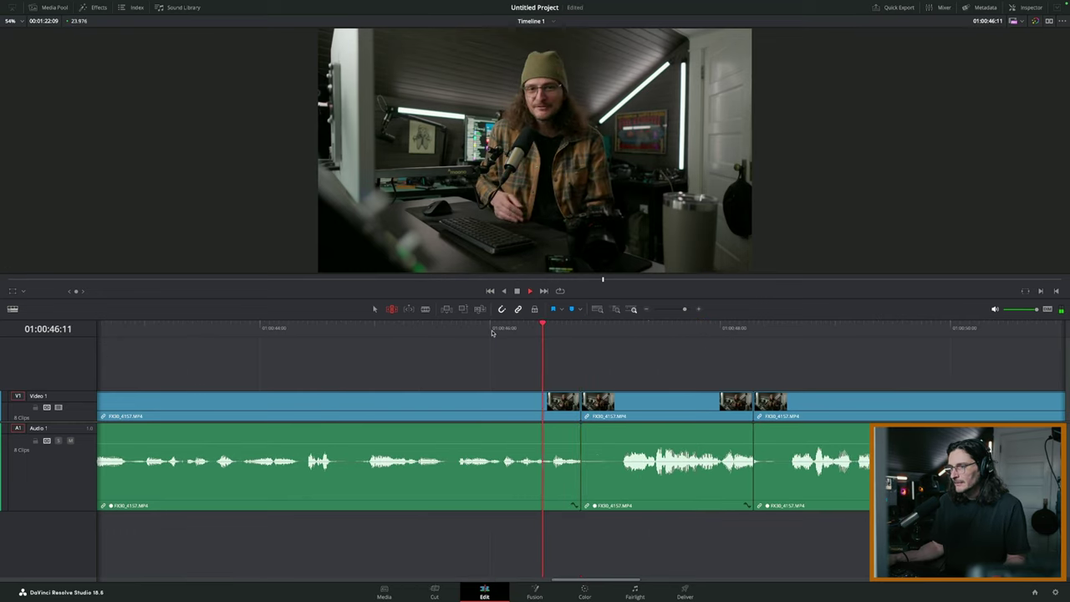
click(481, 333)
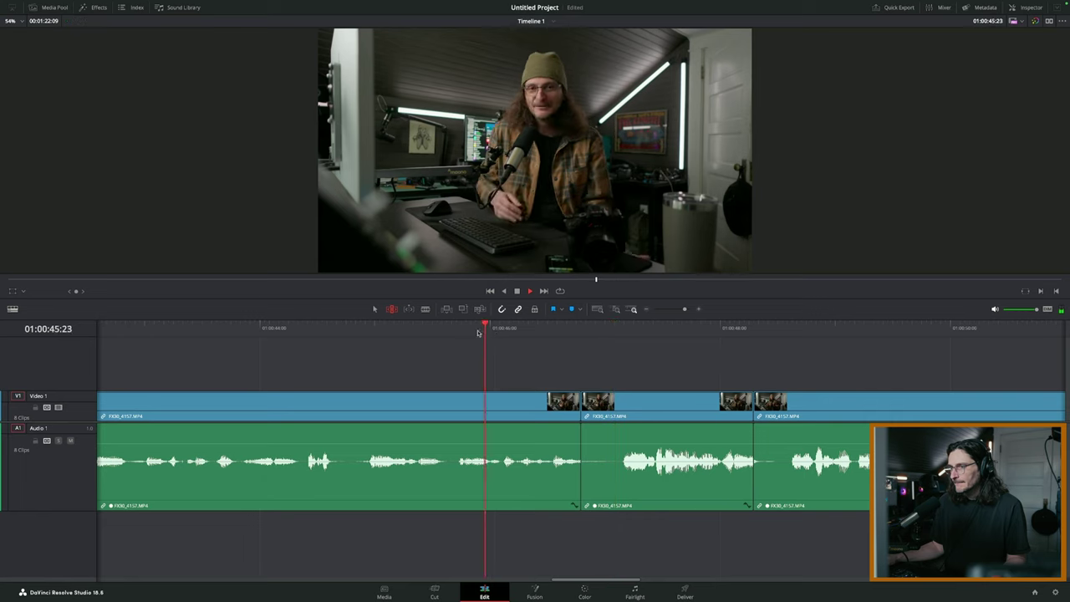
key(space)
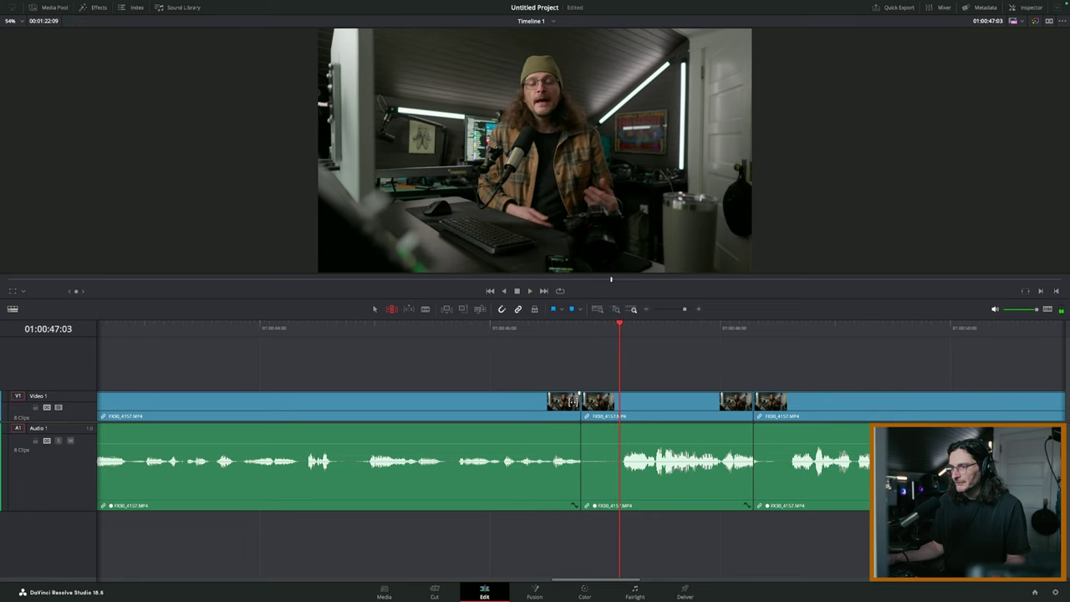
drag(579, 402, 603, 401)
click(490, 329)
key(space)
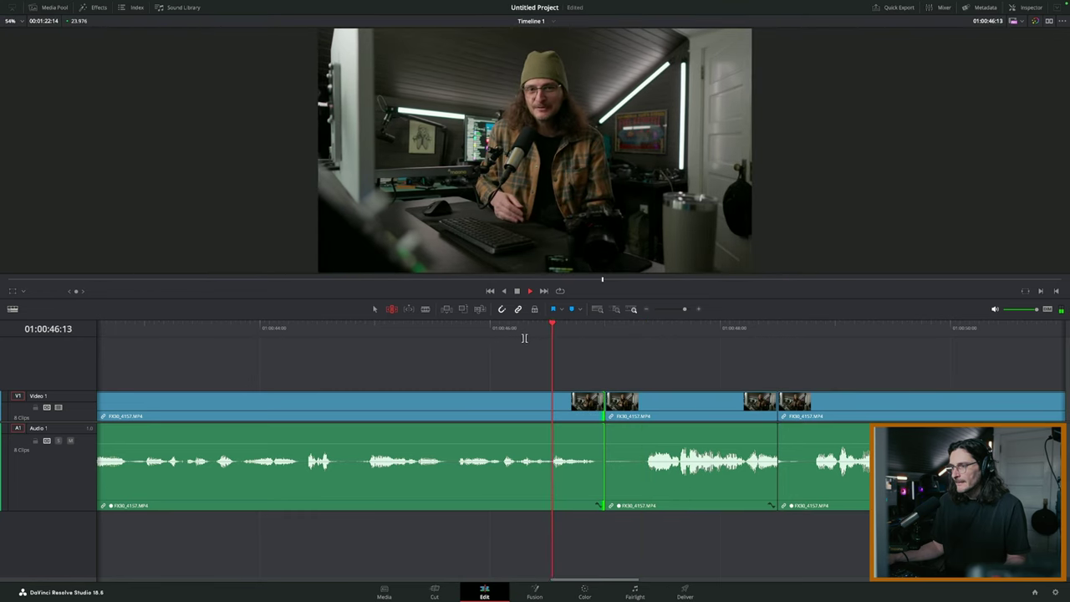
scroll(711, 365, right, 5)
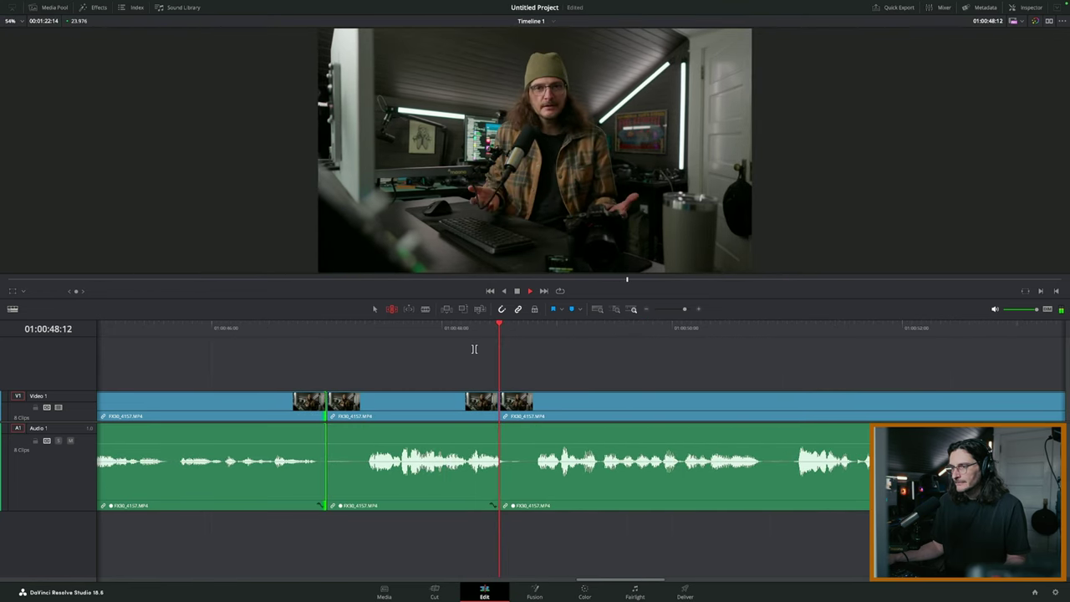
drag(499, 401, 527, 401)
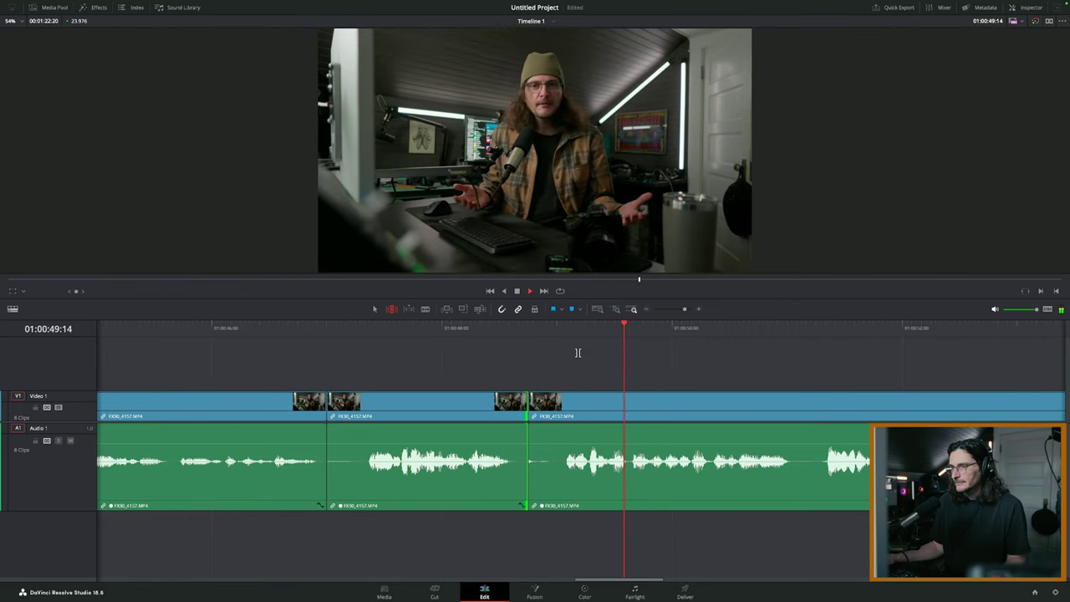
key(Left)
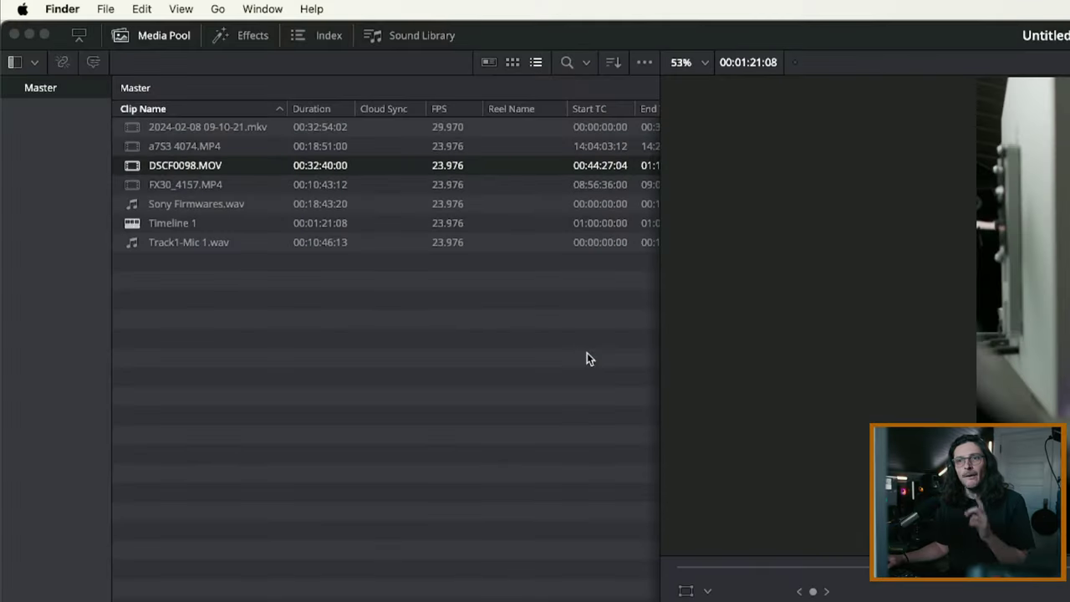
click(327, 241)
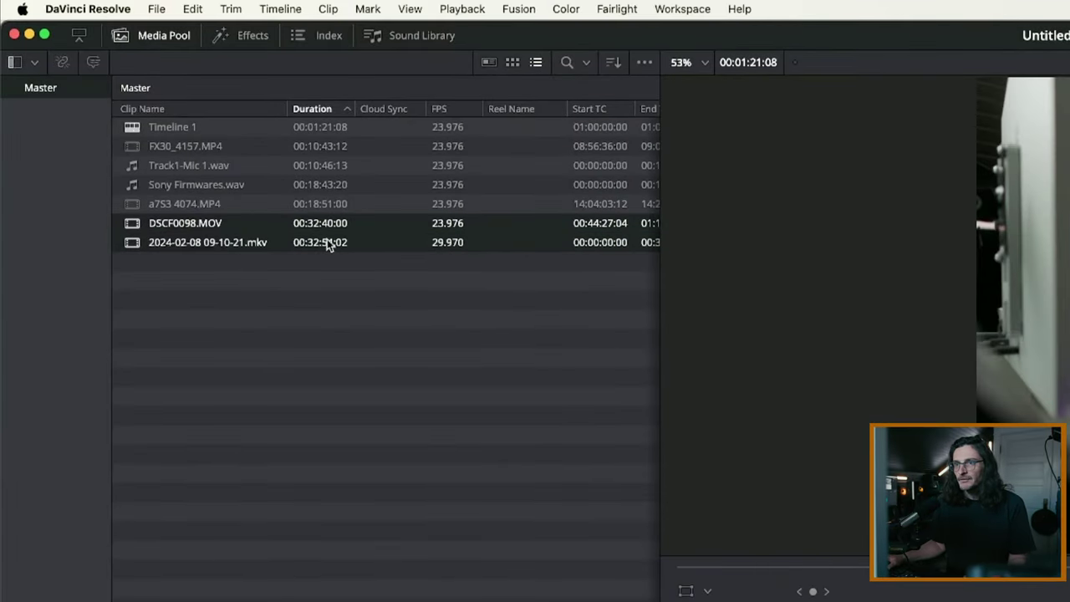
right_click(219, 243)
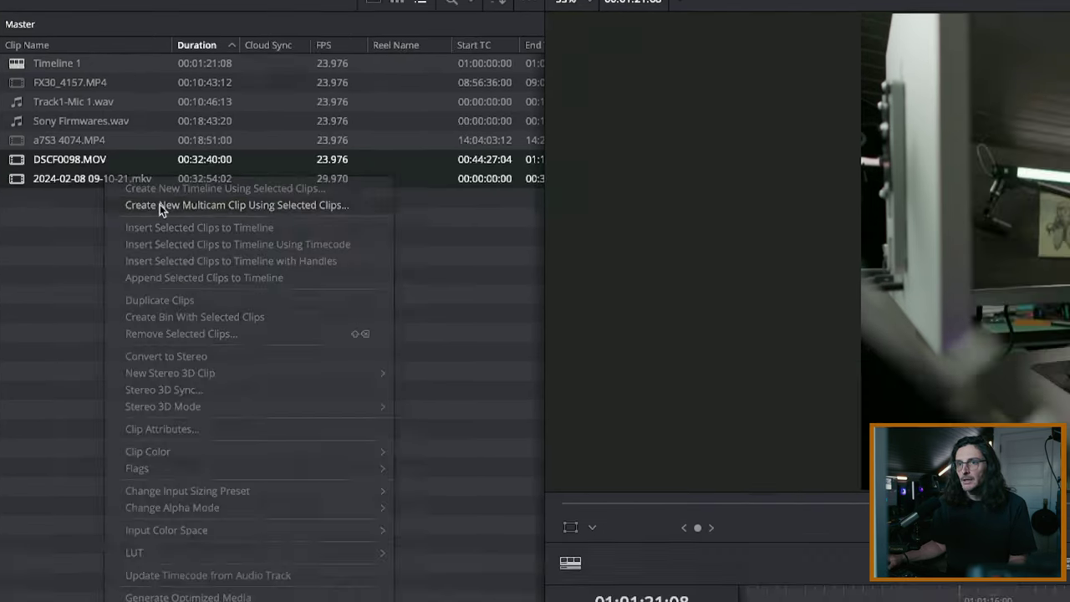
click(272, 268)
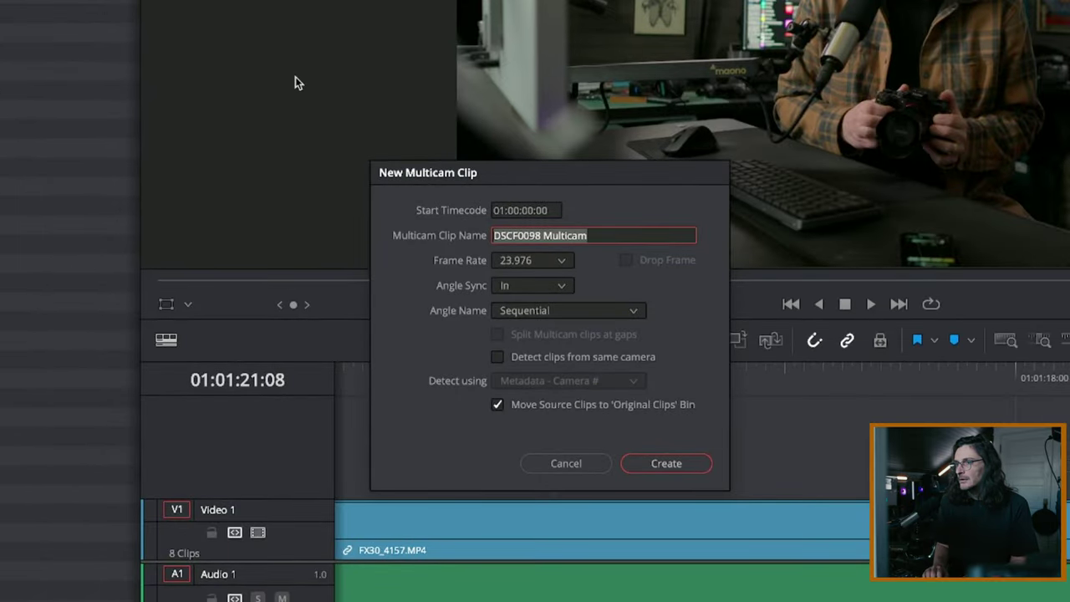
text(Main 1)
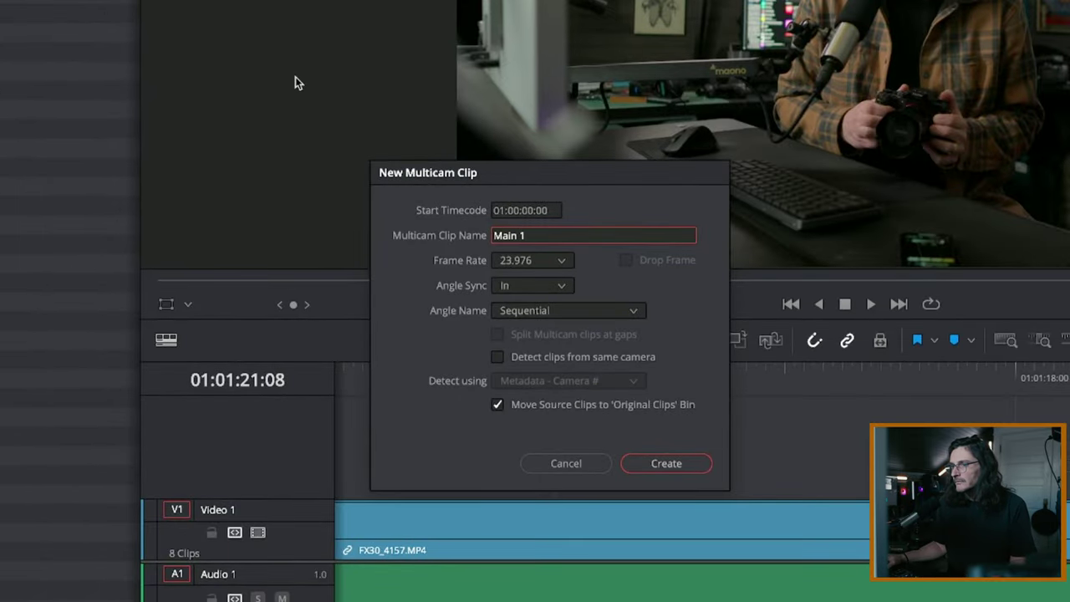
click(543, 285)
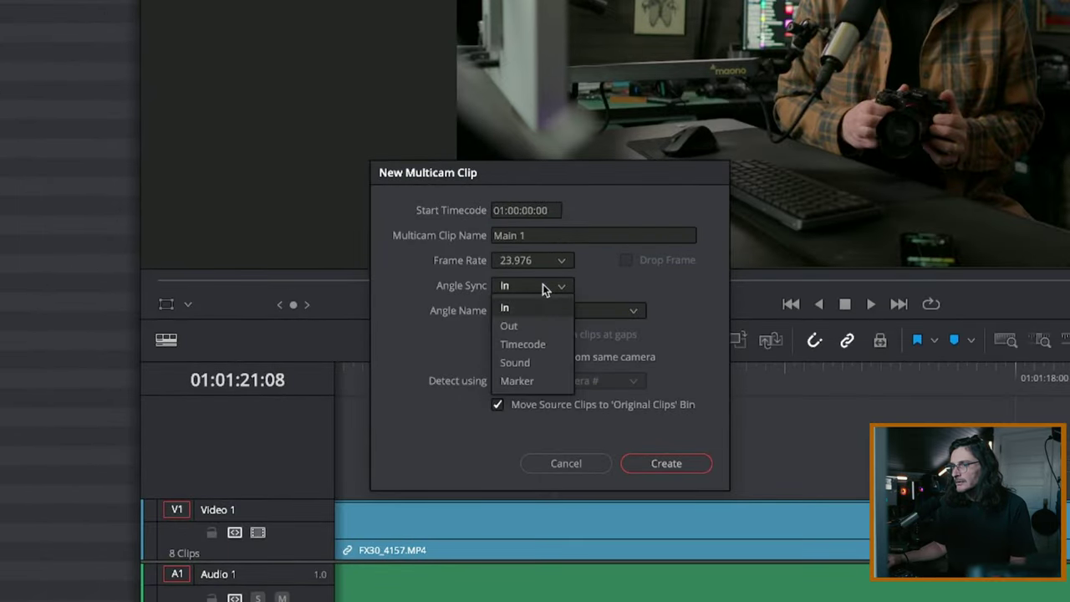
click(544, 360)
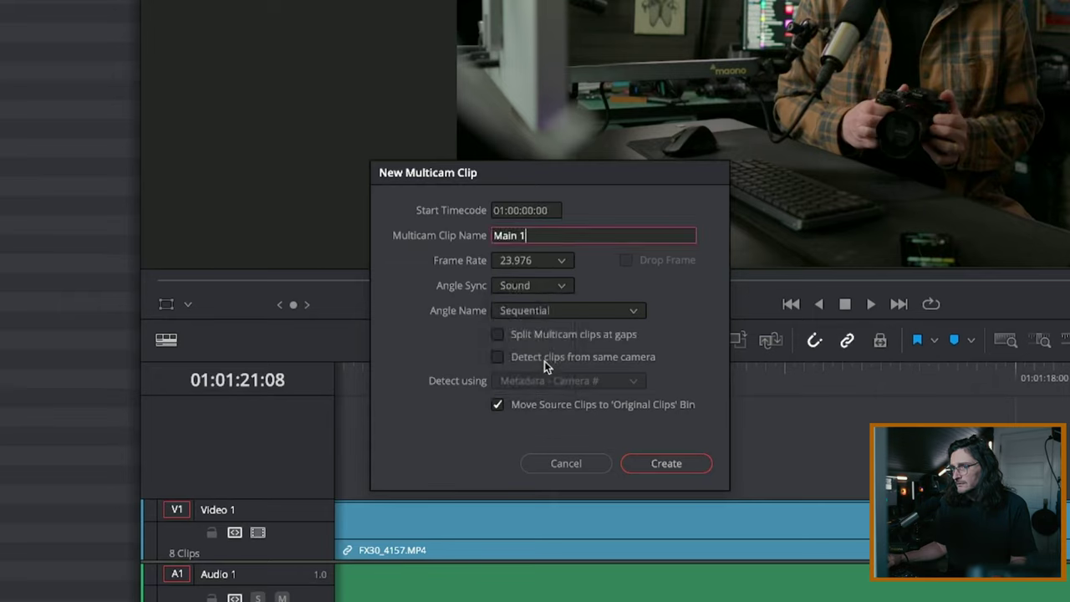
click(661, 459)
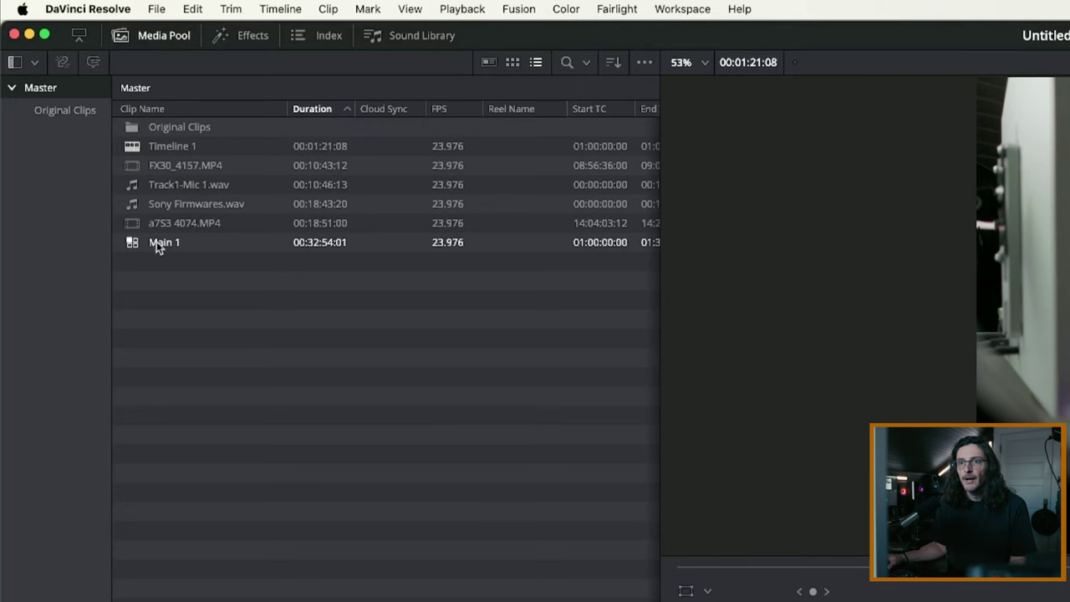
click(141, 242)
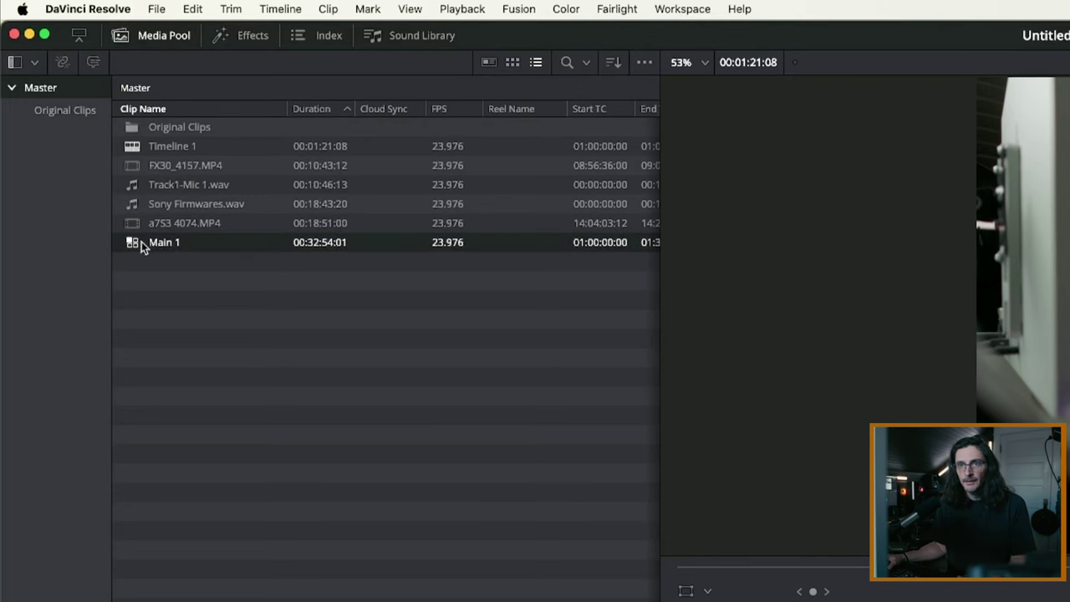
- Transcribe Main 1's audio, add the opening transcript passage to the timeline, and select another passage
click(95, 64)
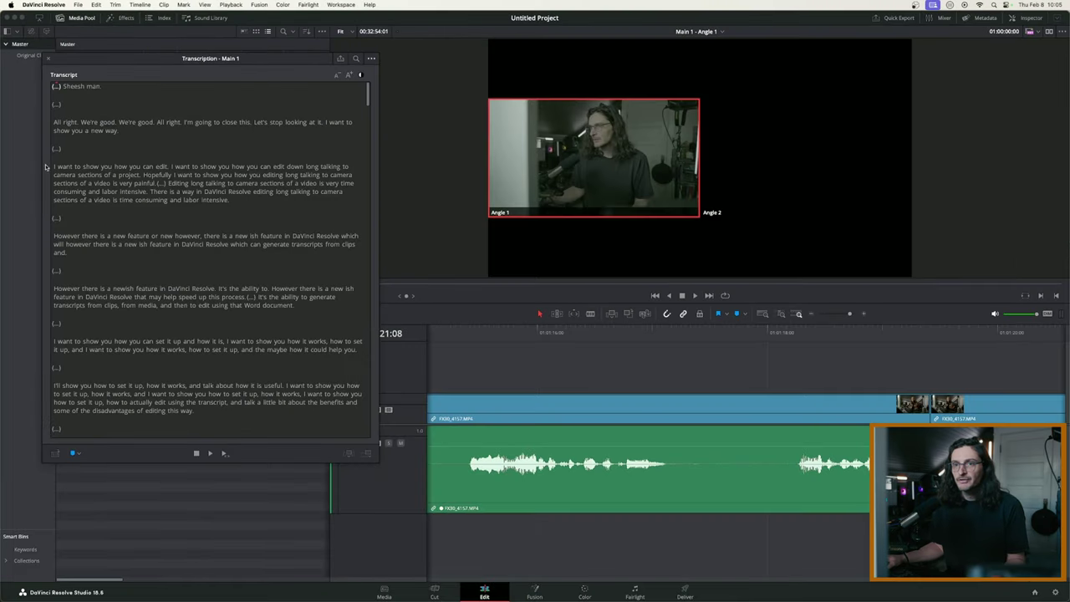
drag(54, 166, 152, 182)
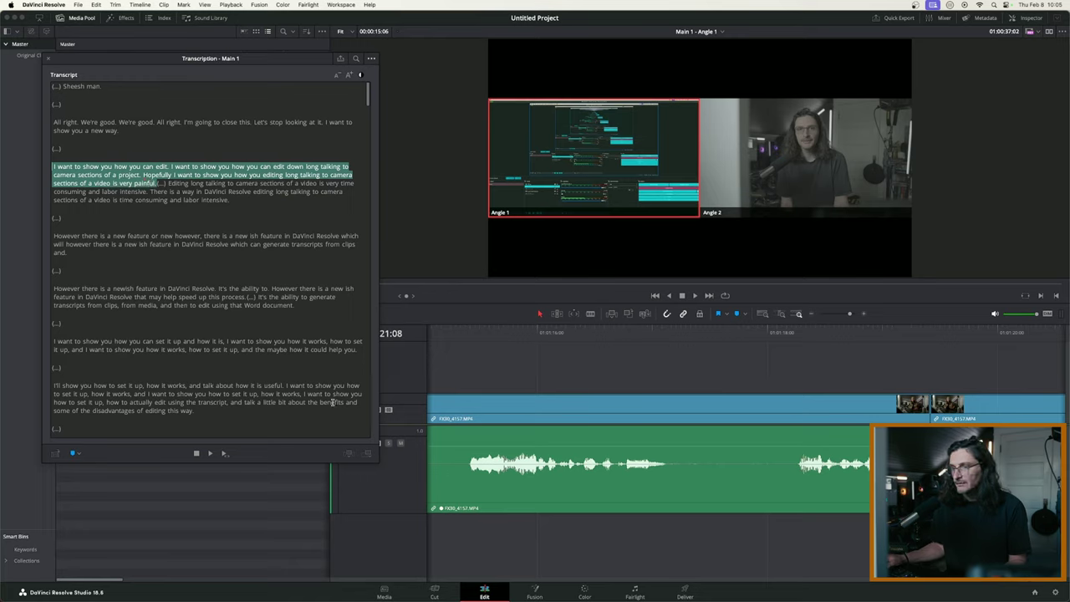
click(367, 454)
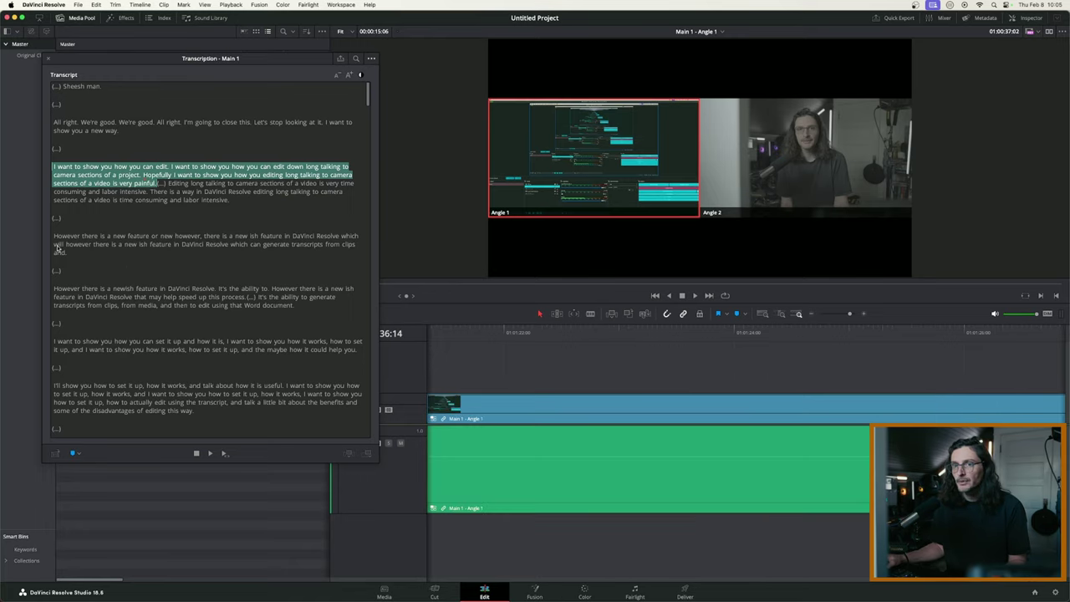
drag(74, 260, 53, 235)
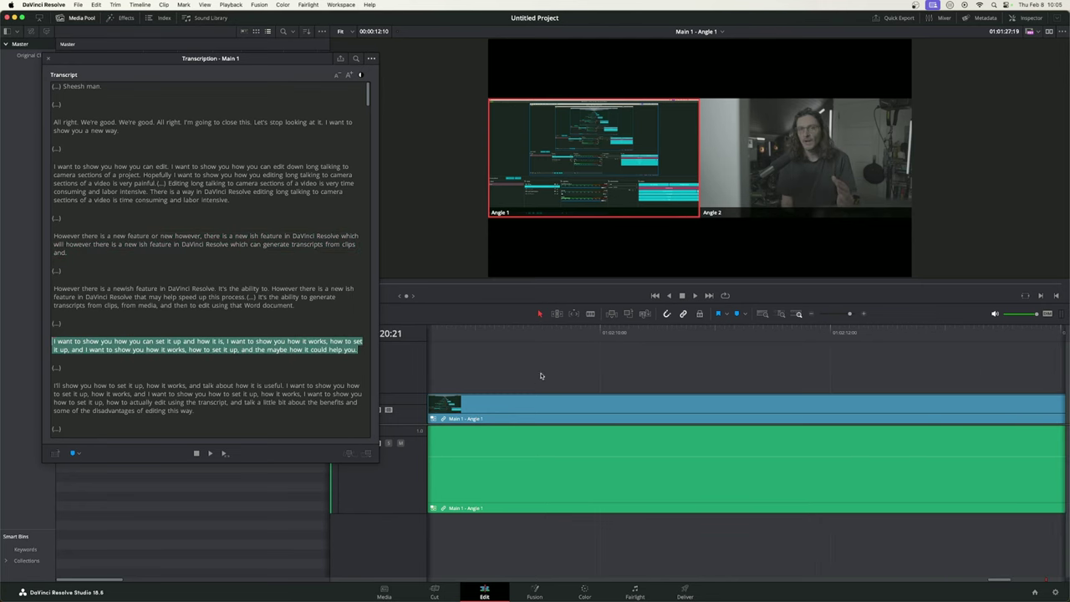
- Open the first Main 1 clip in the timeline to see its Angle 1 and Angle 2 tracks, then return to Timeline 1
click(49, 60)
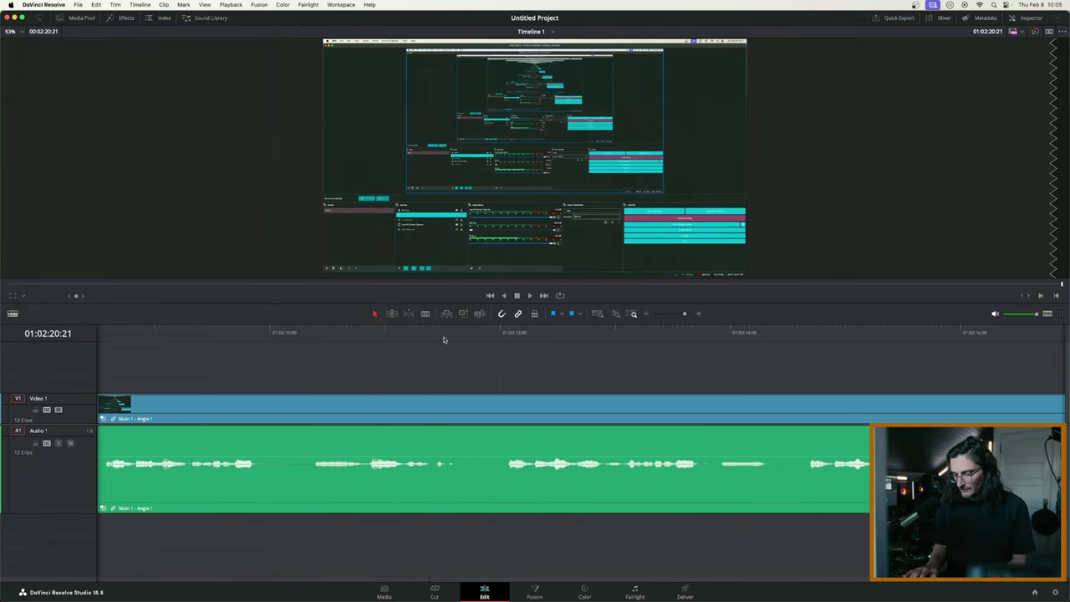
scroll(444, 340, down, 5)
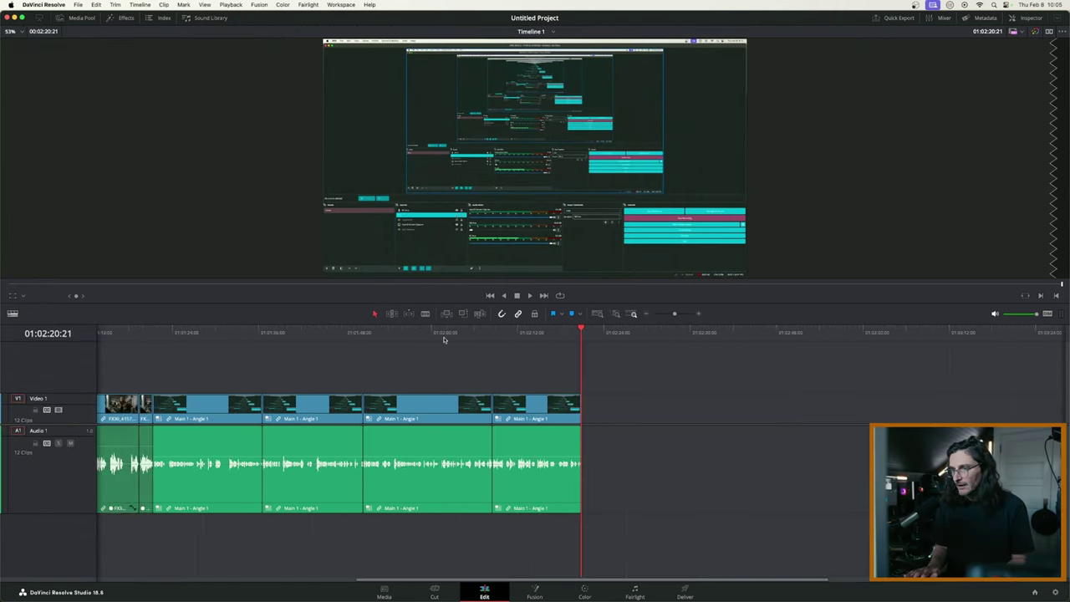
key(Up)
key(Up)
key(Up)
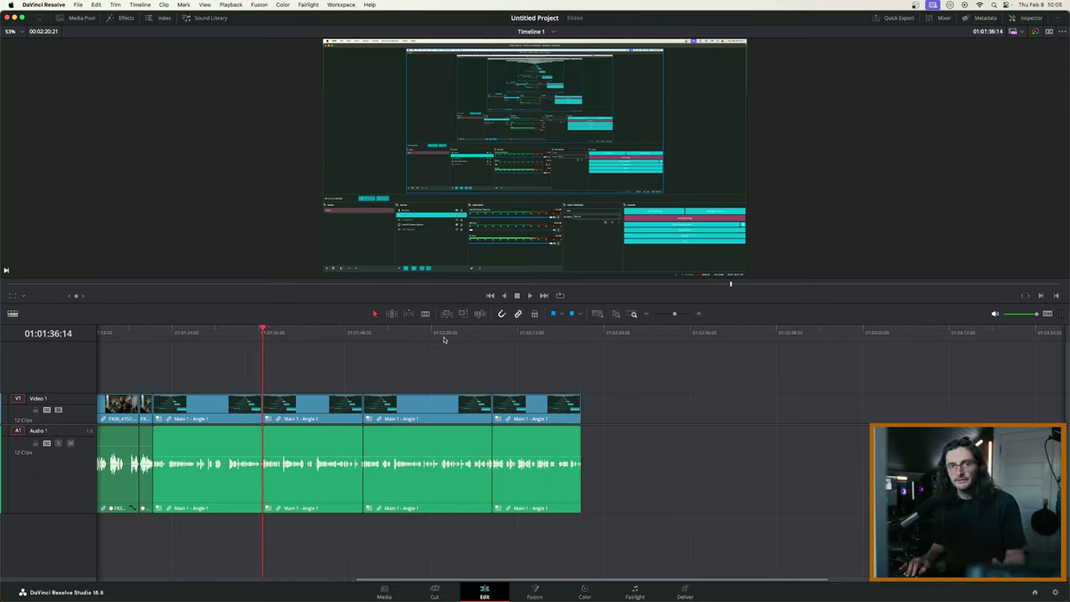
key(Up)
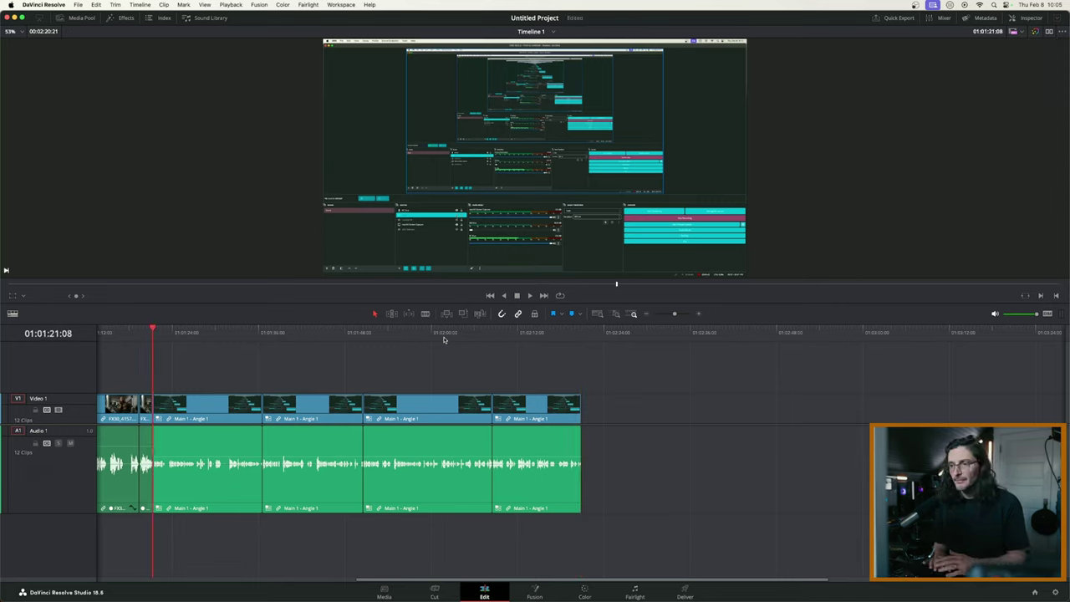
right_click(226, 407)
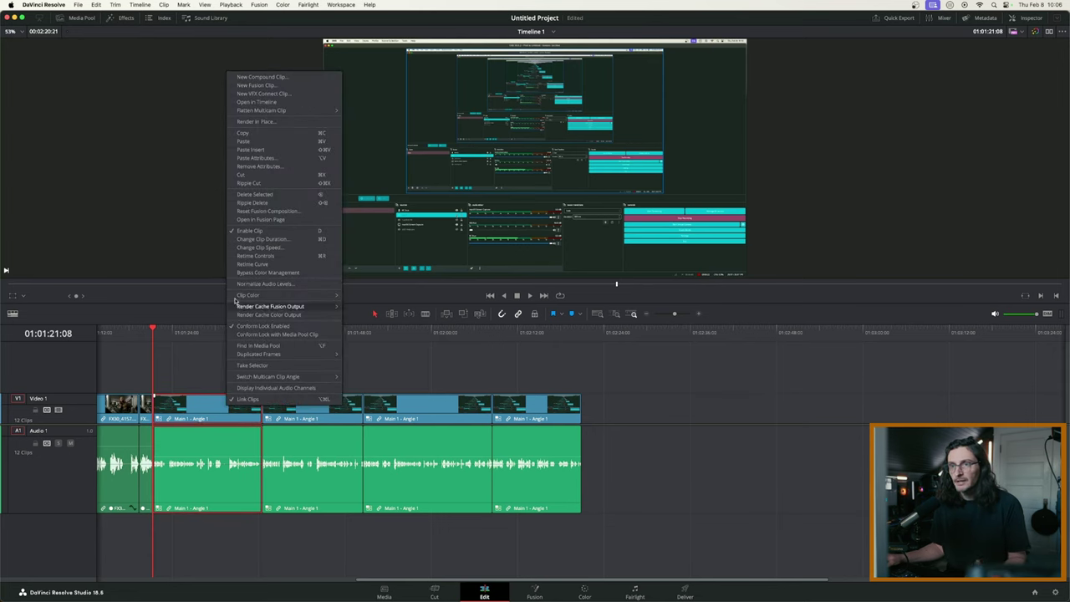
click(266, 102)
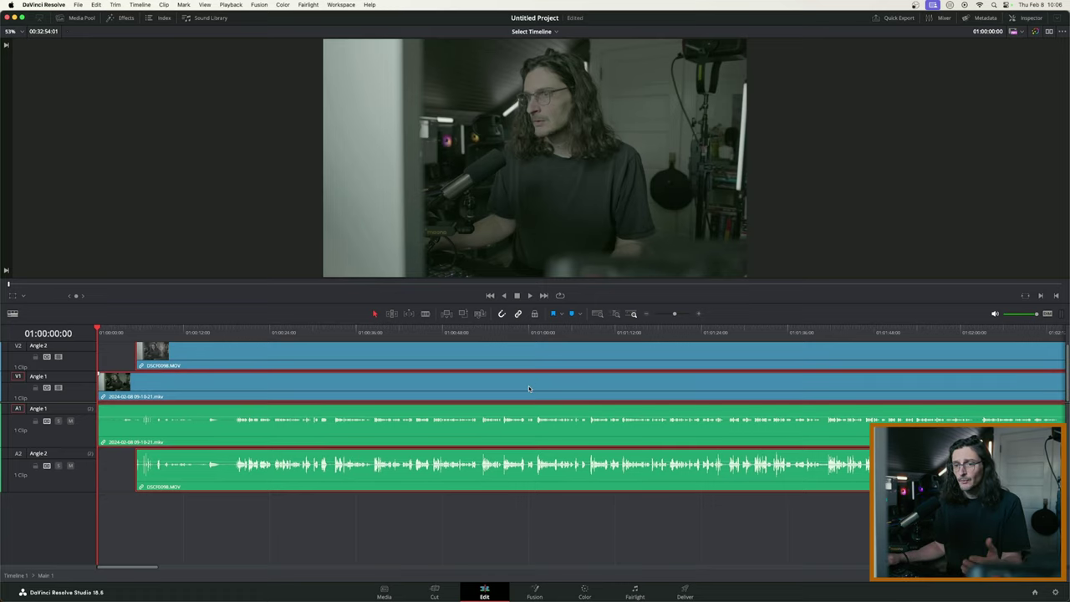
click(12, 575)
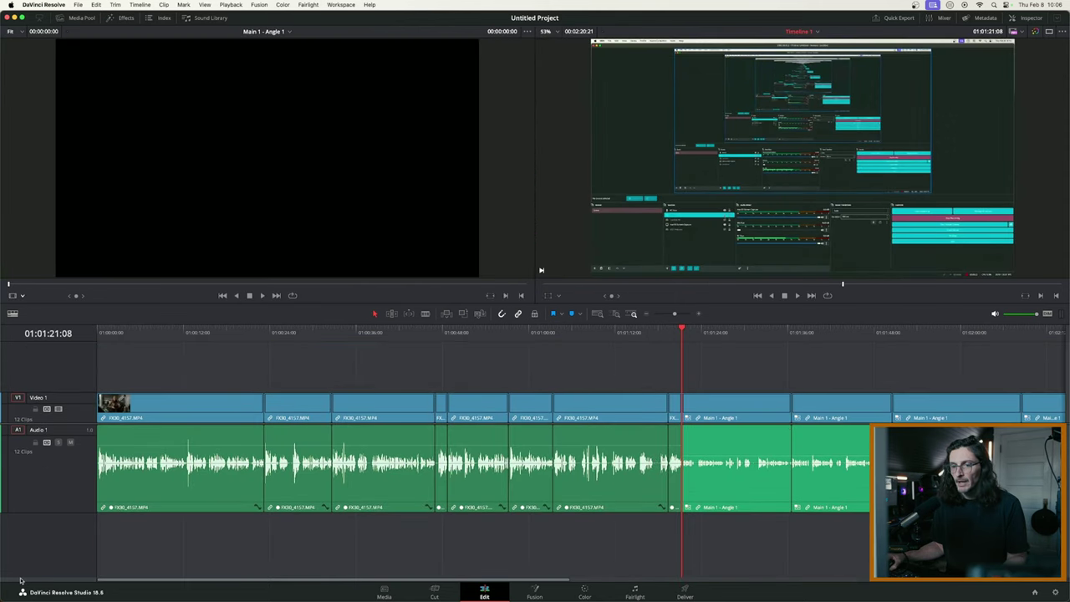
- Set the source viewer to Multicam and, during playback, cut to Angle 2 then back to Angle 1
click(12, 295)
click(33, 341)
key(space)
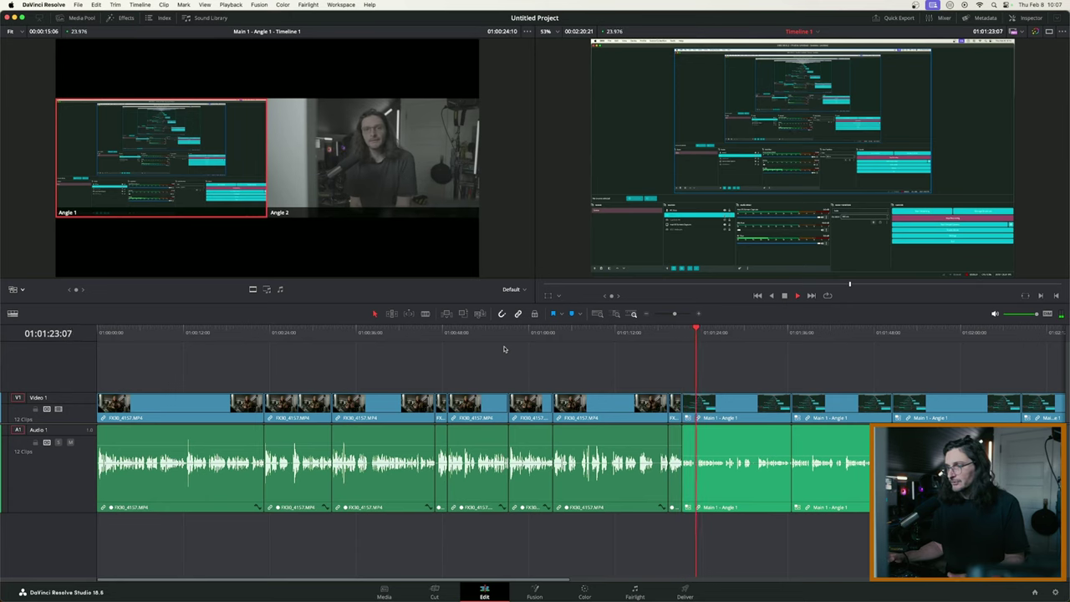
key(alt+2)
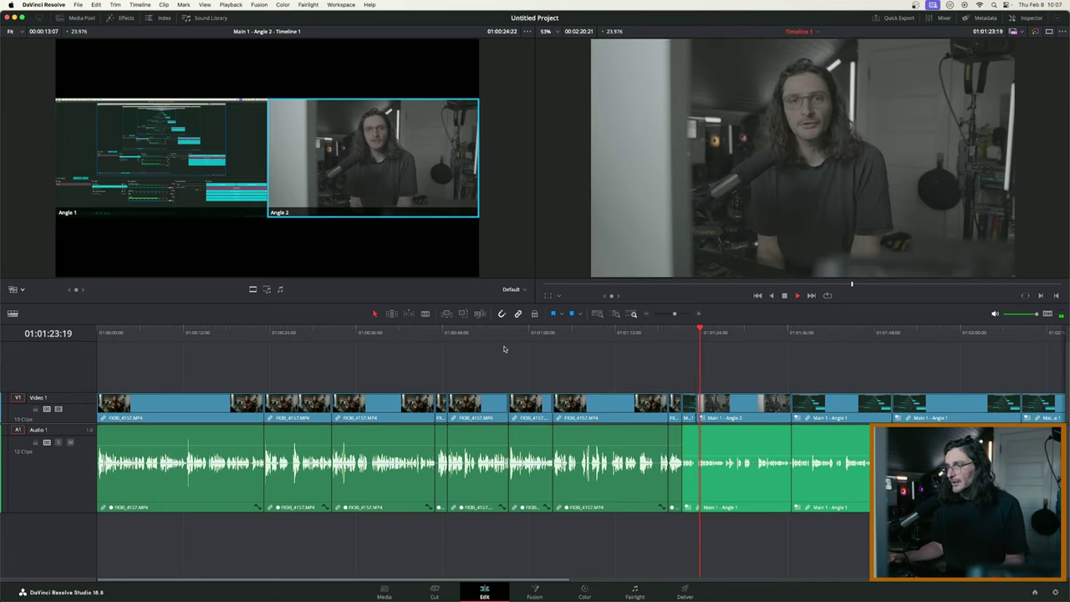
key(alt+1)
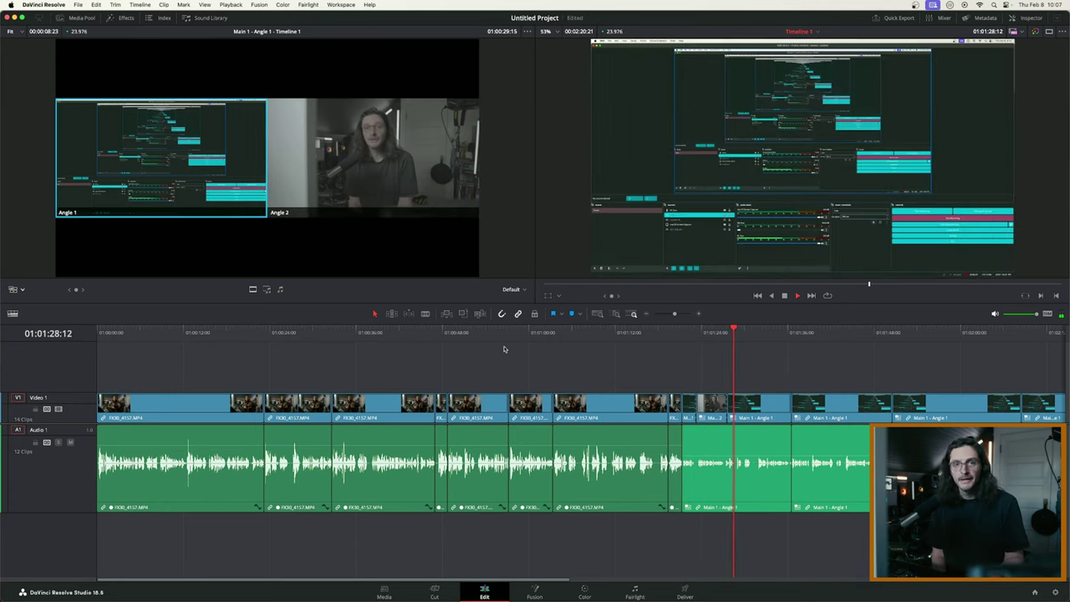